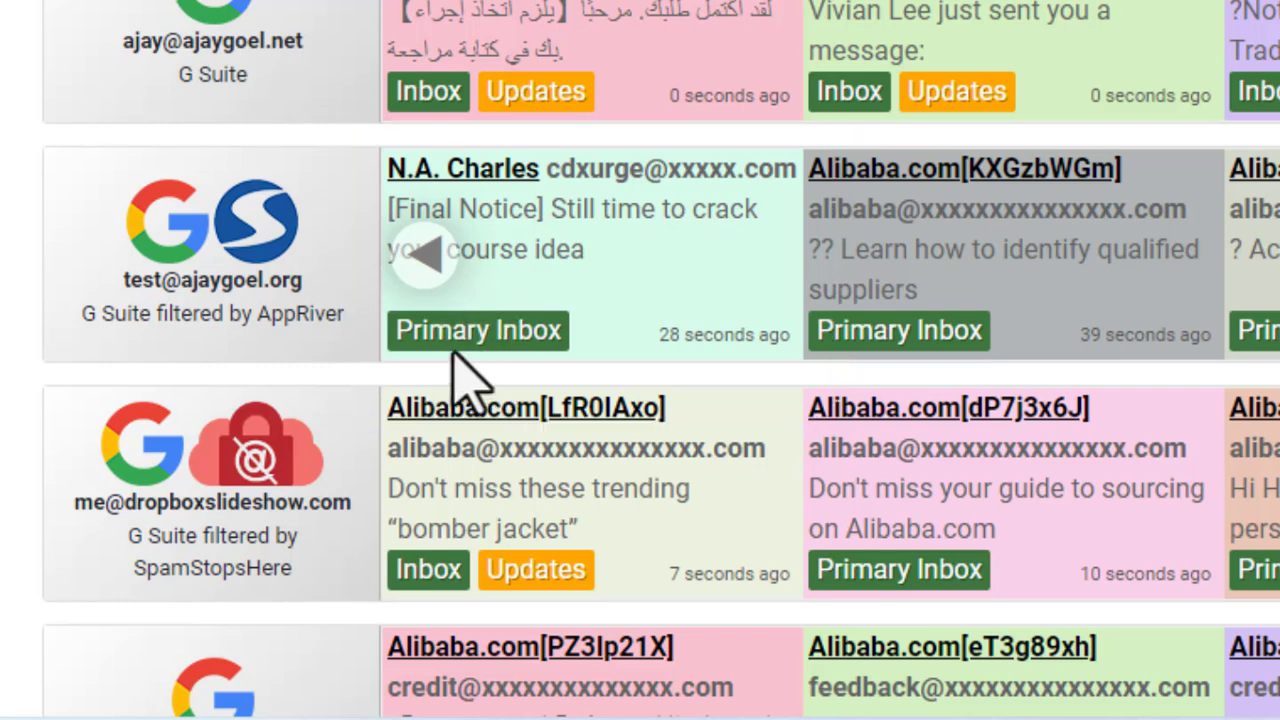
- Search Google for 'reoon email verifier' to find the Reoon register page
{"action": "mouse_move", "coordinate": [454, 346]}
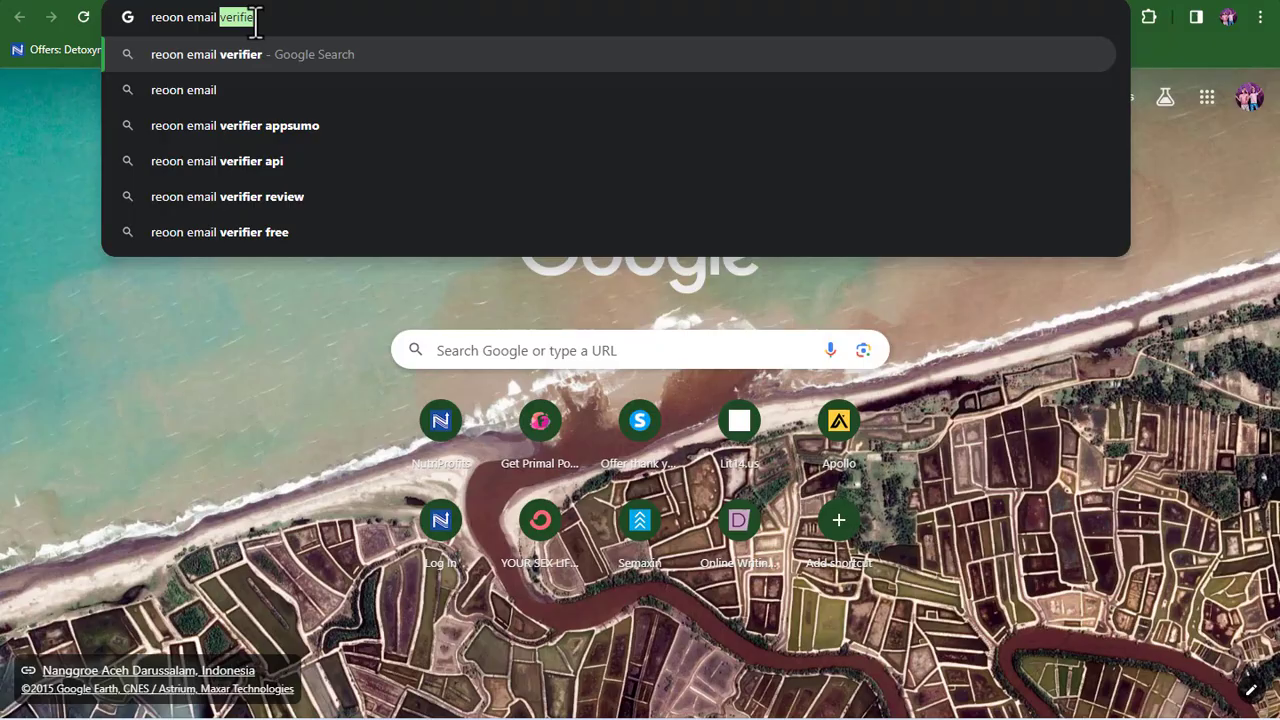
{"action": "type", "text": "veri"}
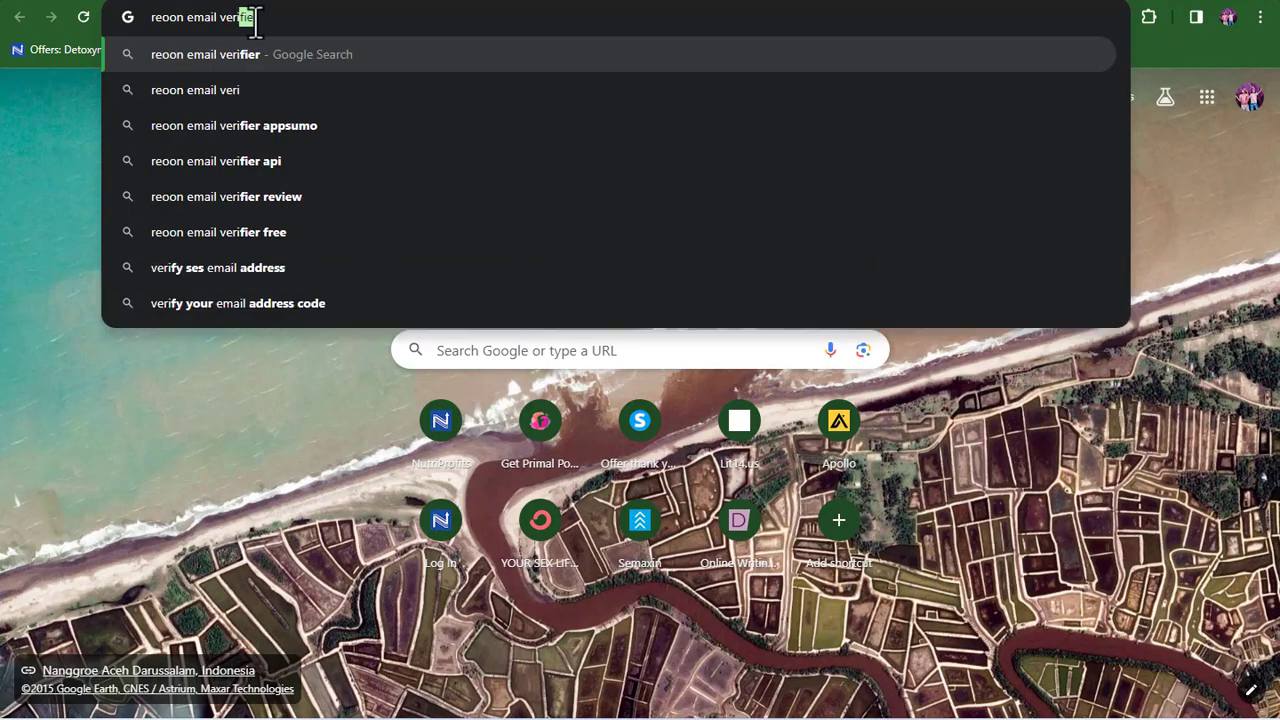
{"action": "type", "text": "fi"}
{"action": "type", "text": "er"}
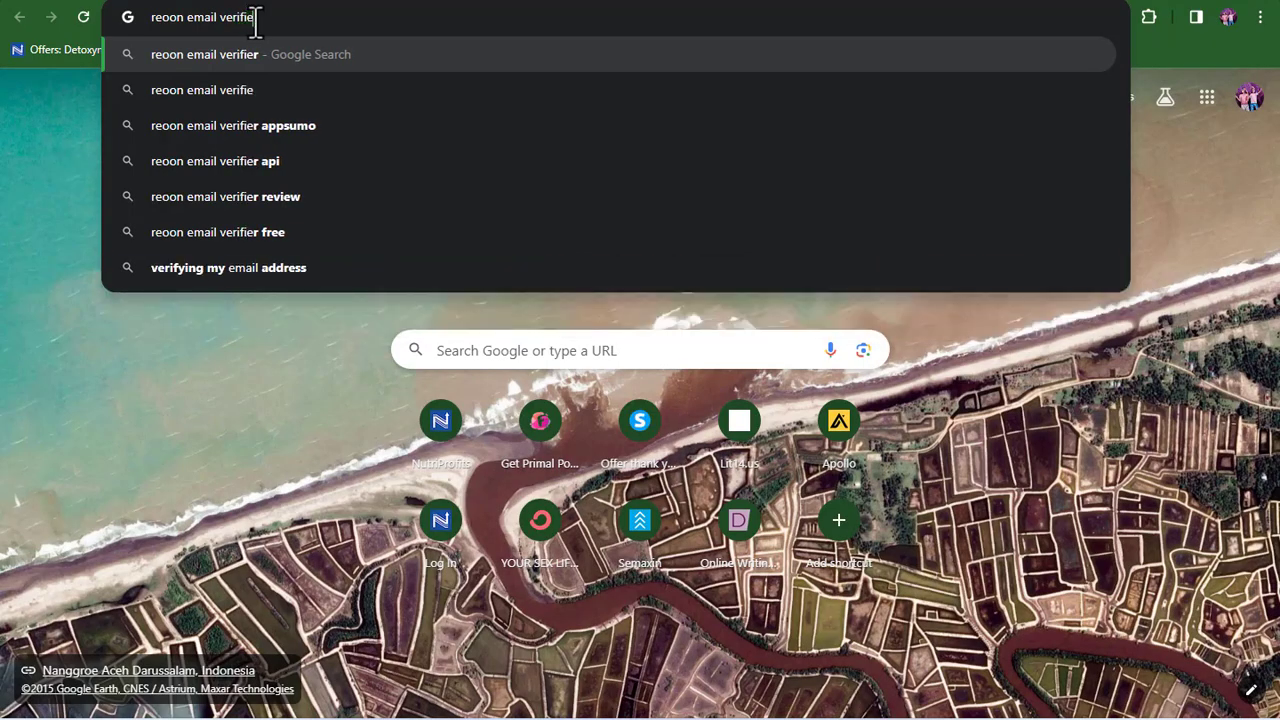
{"action": "key", "text": "Return"}
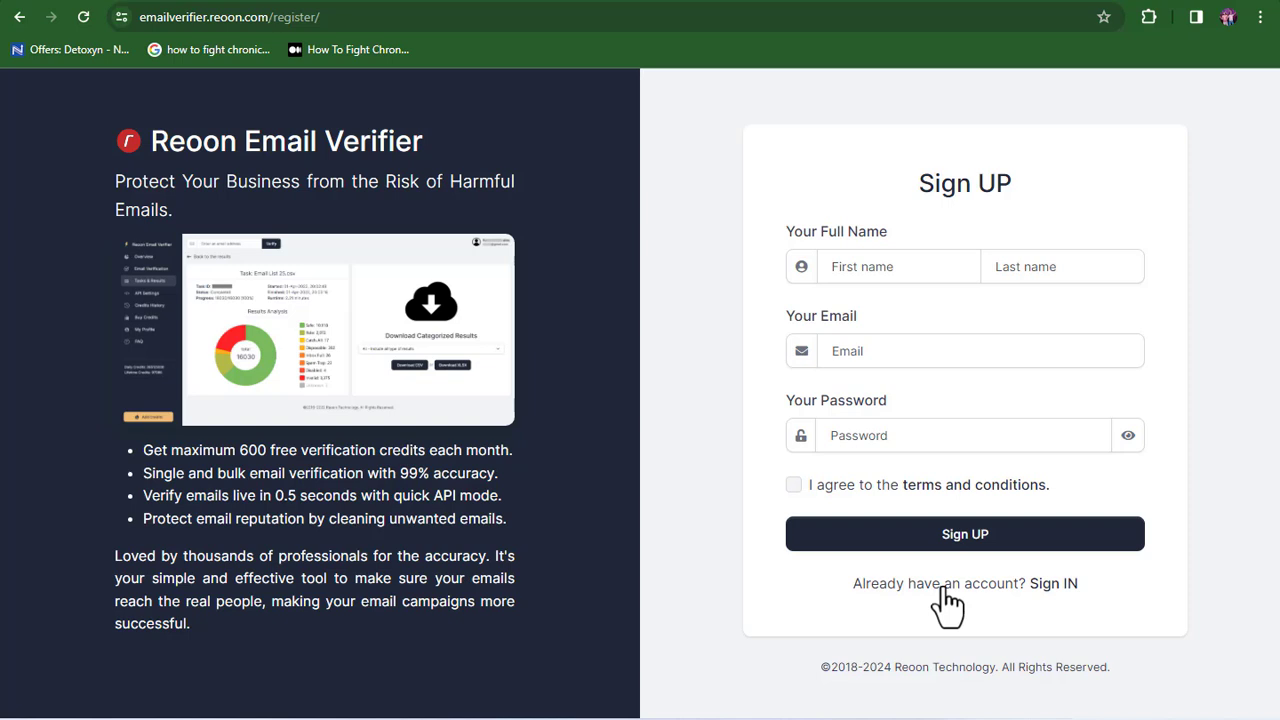
- Enter the user's first and last name on the Reoon sign-up form
{"action": "left_click", "coordinate": [932, 270]}
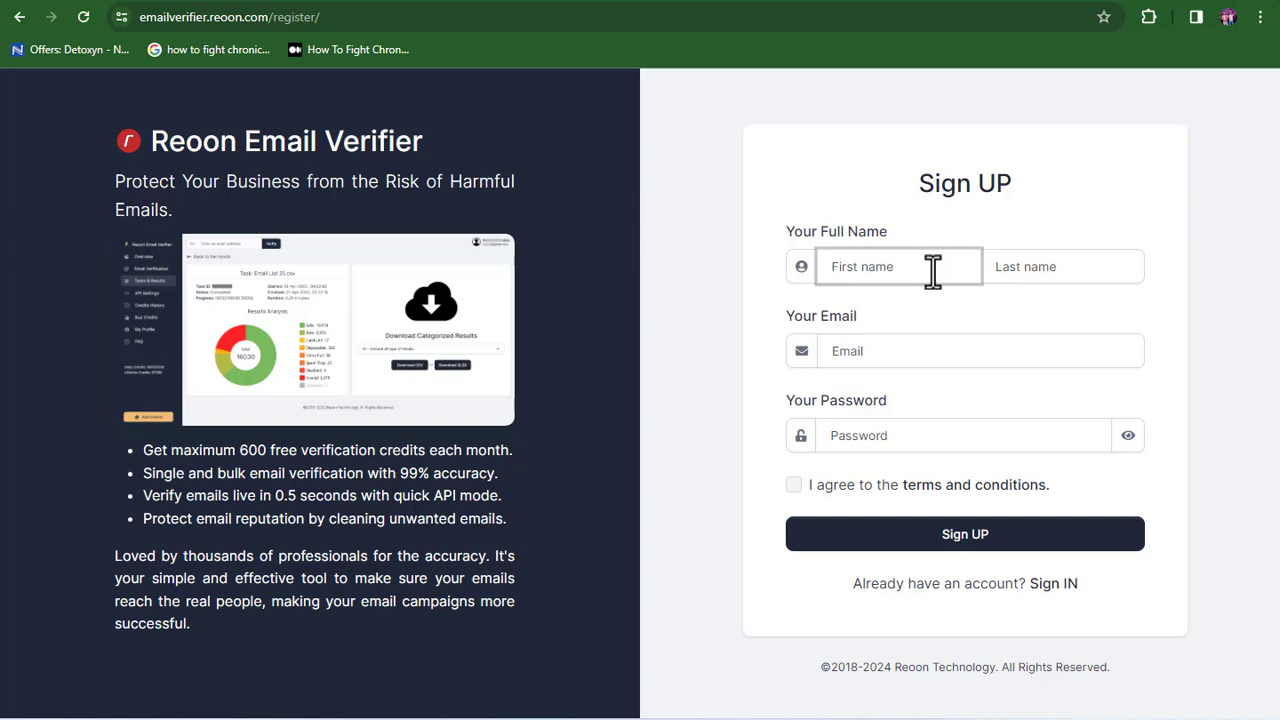
{"action": "left_click", "coordinate": [1008, 267]}
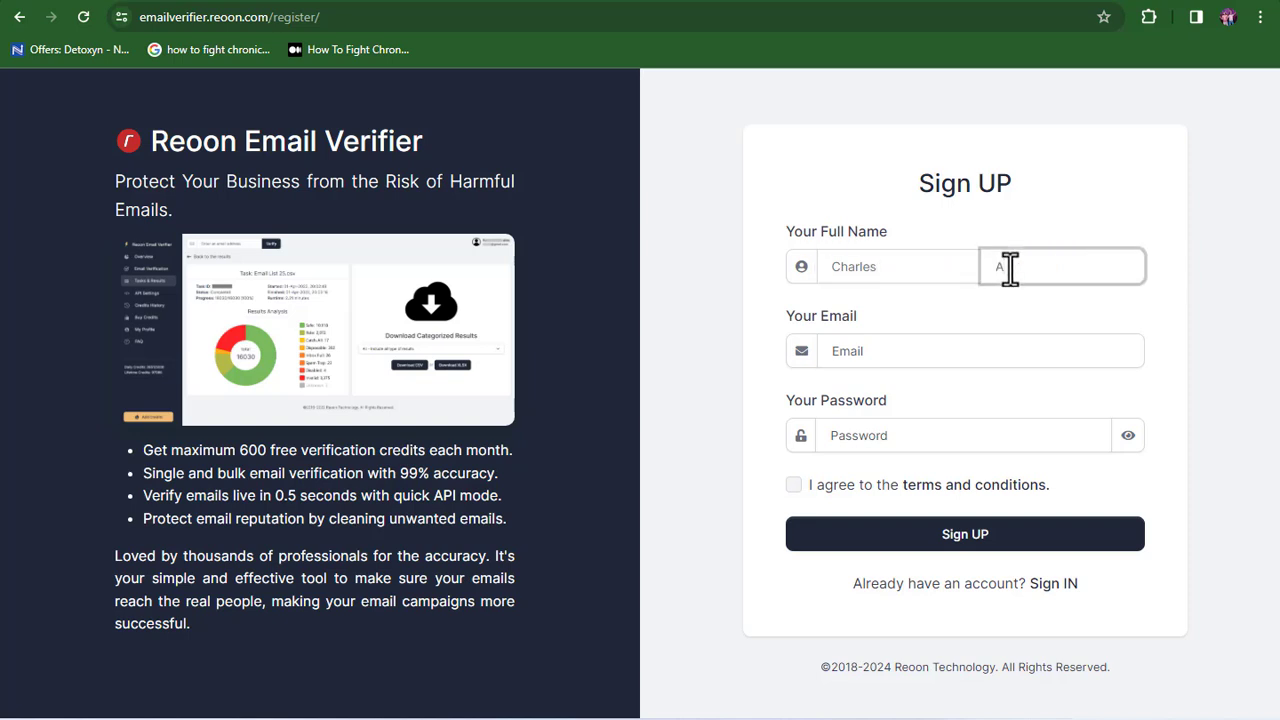
- Fill in the saved e-mail and account password, accept the terms, and sign up
{"action": "left_click", "coordinate": [982, 349]}
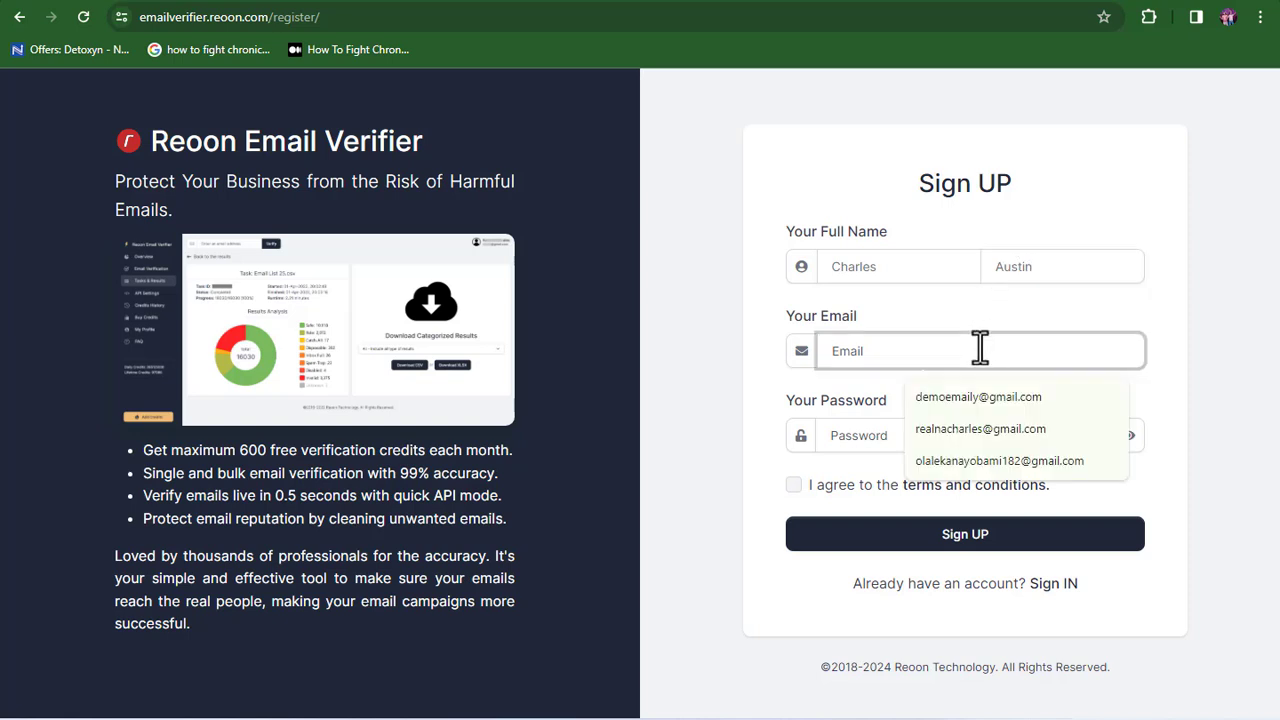
{"action": "left_click", "coordinate": [971, 395]}
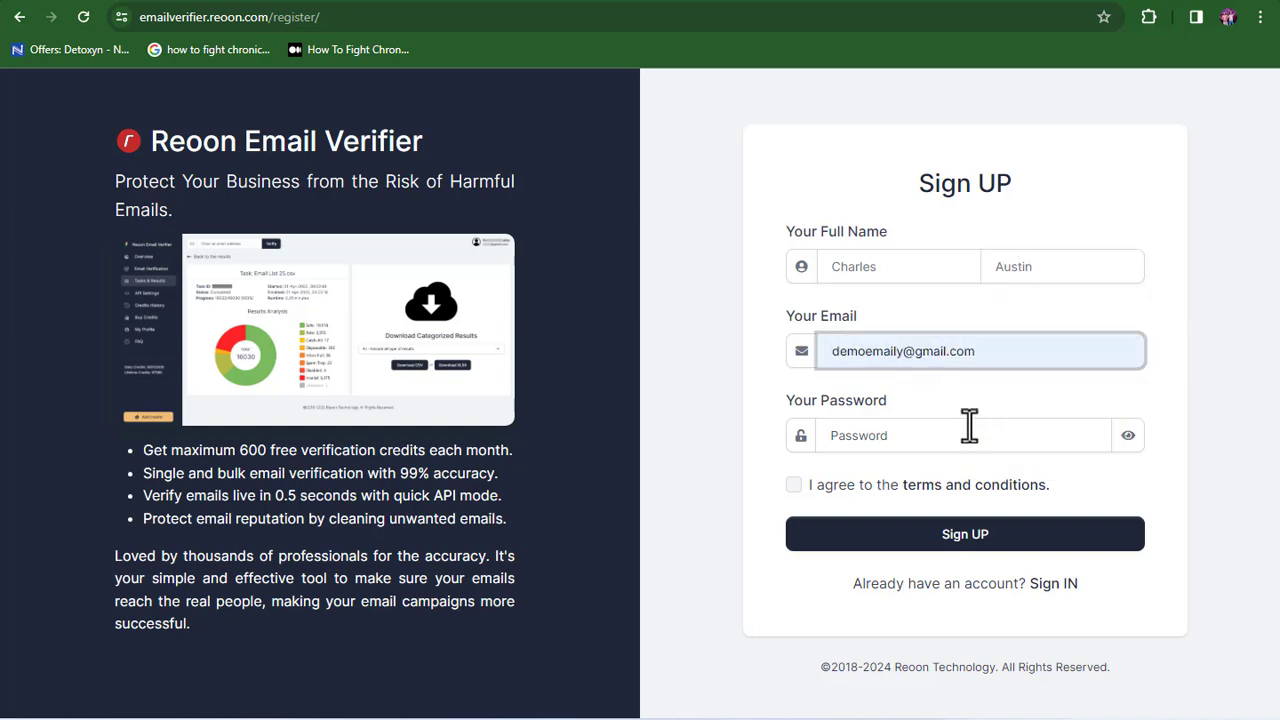
{"action": "left_click", "coordinate": [967, 435]}
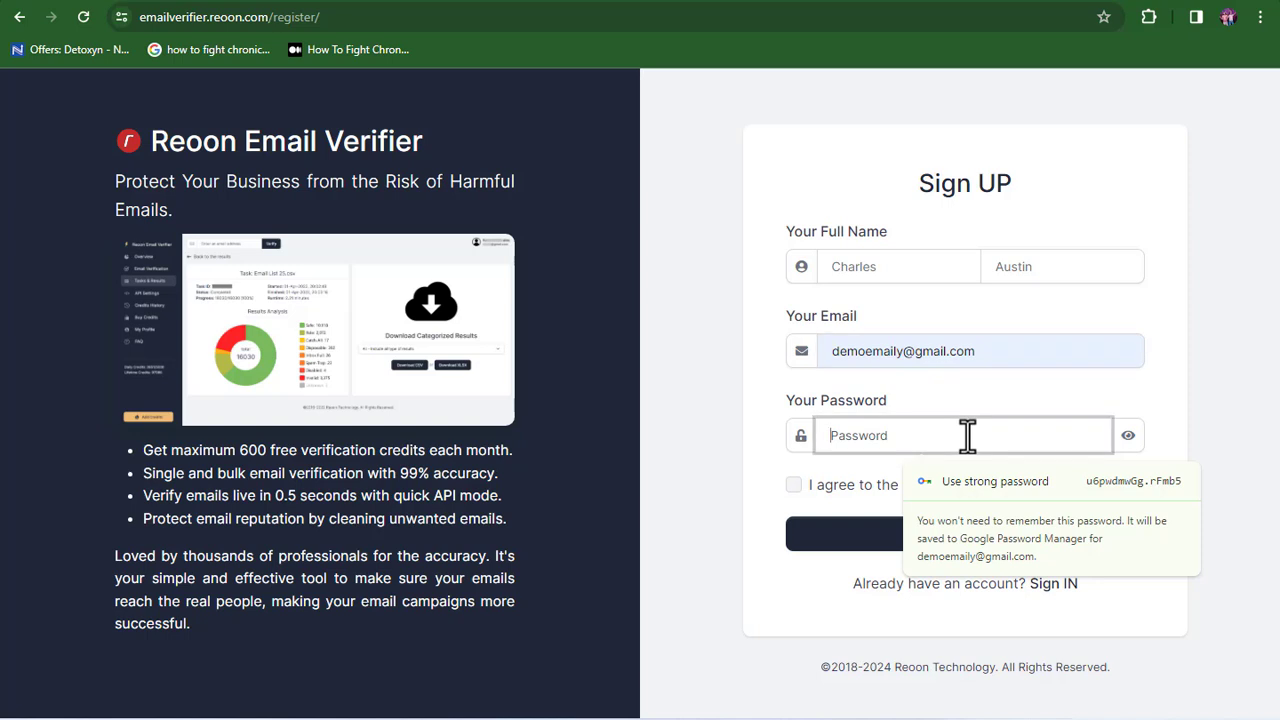
{"action": "left_click", "coordinate": [1127, 436]}
{"action": "left_click", "coordinate": [1031, 447]}
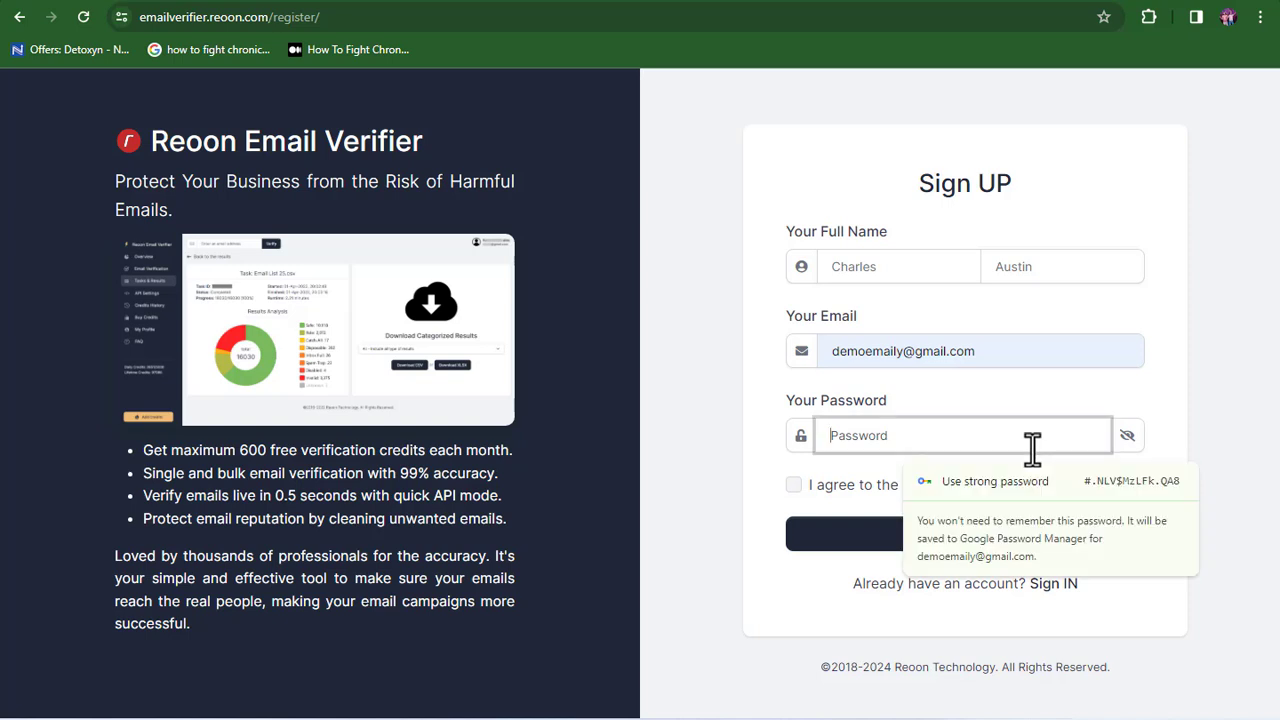
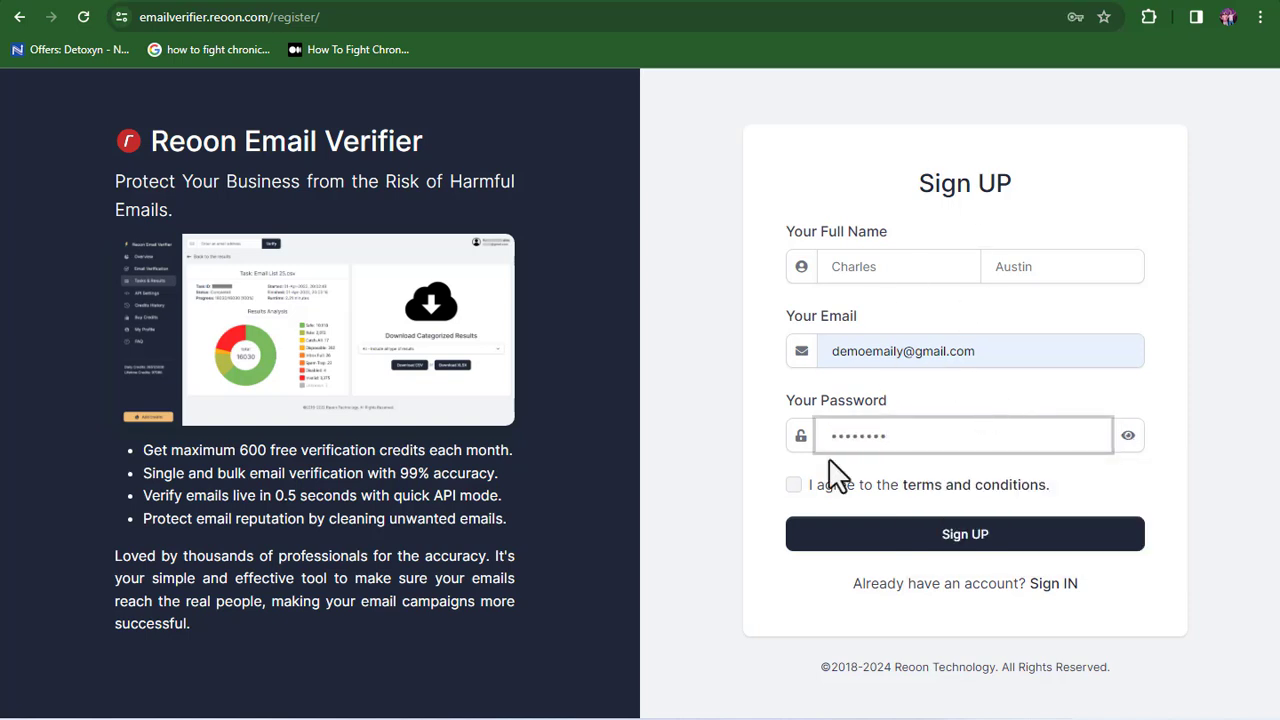
{"action": "left_click", "coordinate": [794, 485]}
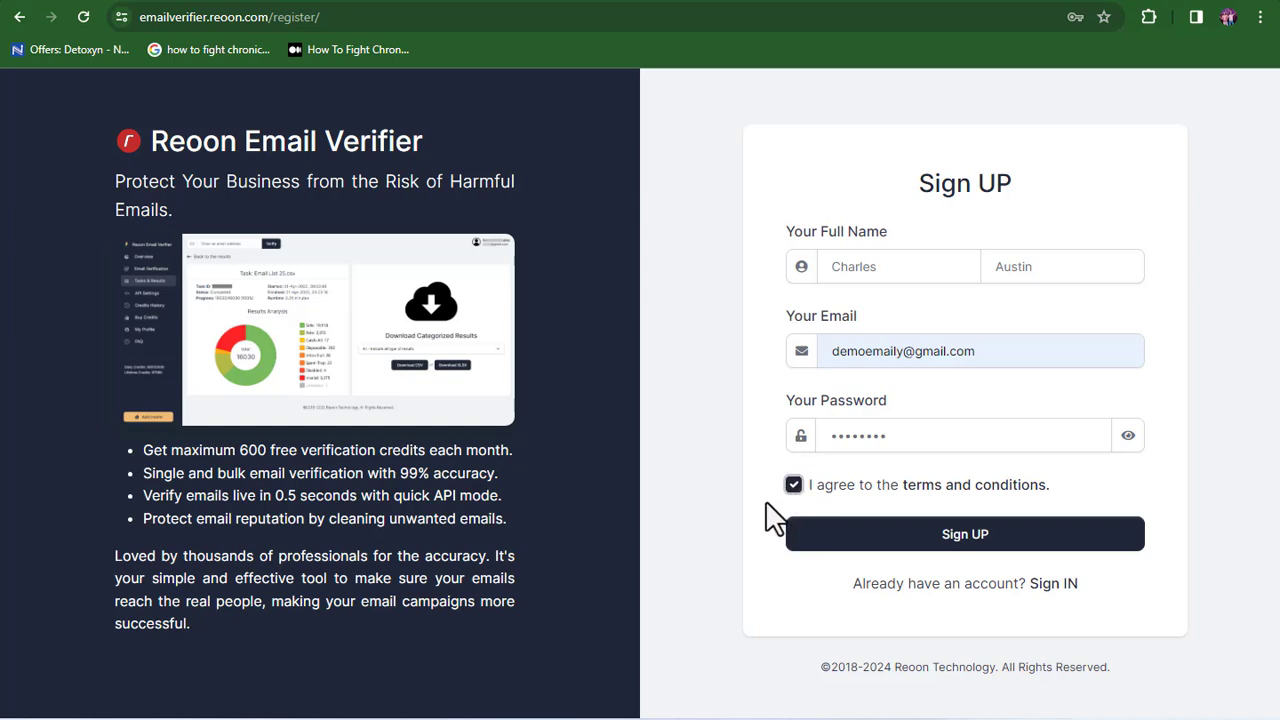
{"action": "left_click", "coordinate": [932, 545]}
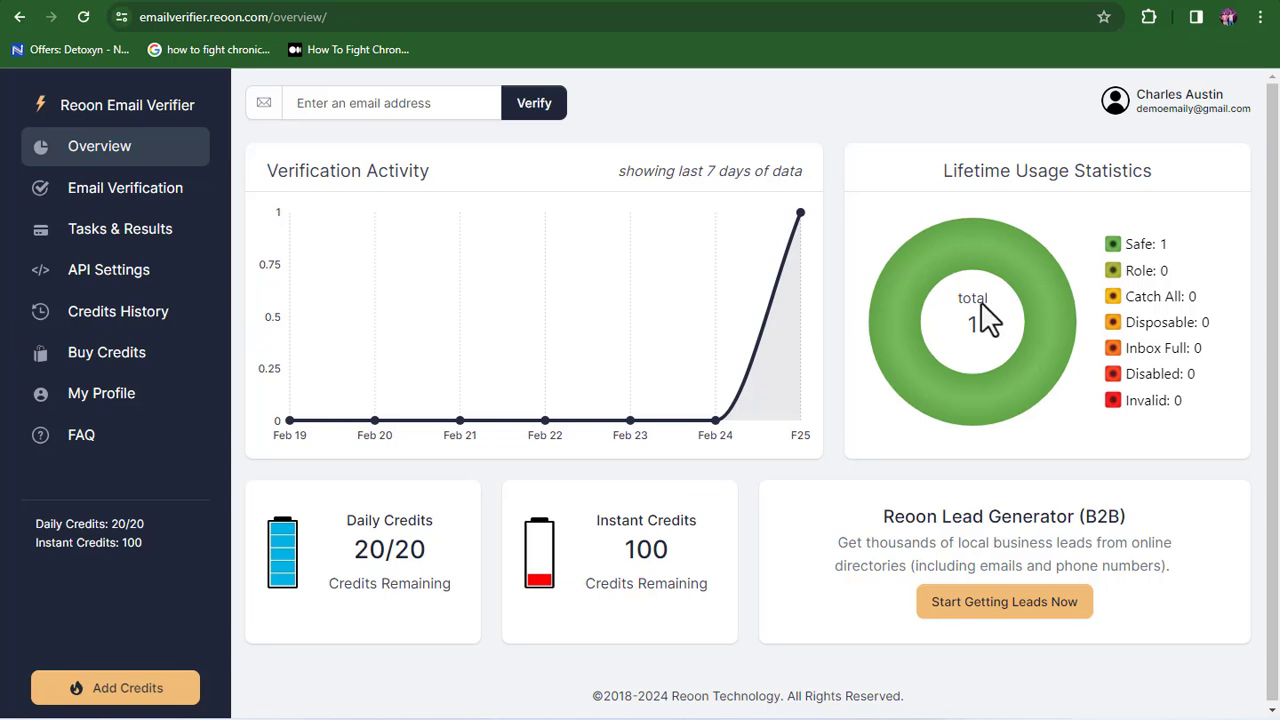
- Go to the Email Verification page from the Reoon sidebar
{"action": "left_click", "coordinate": [113, 200]}
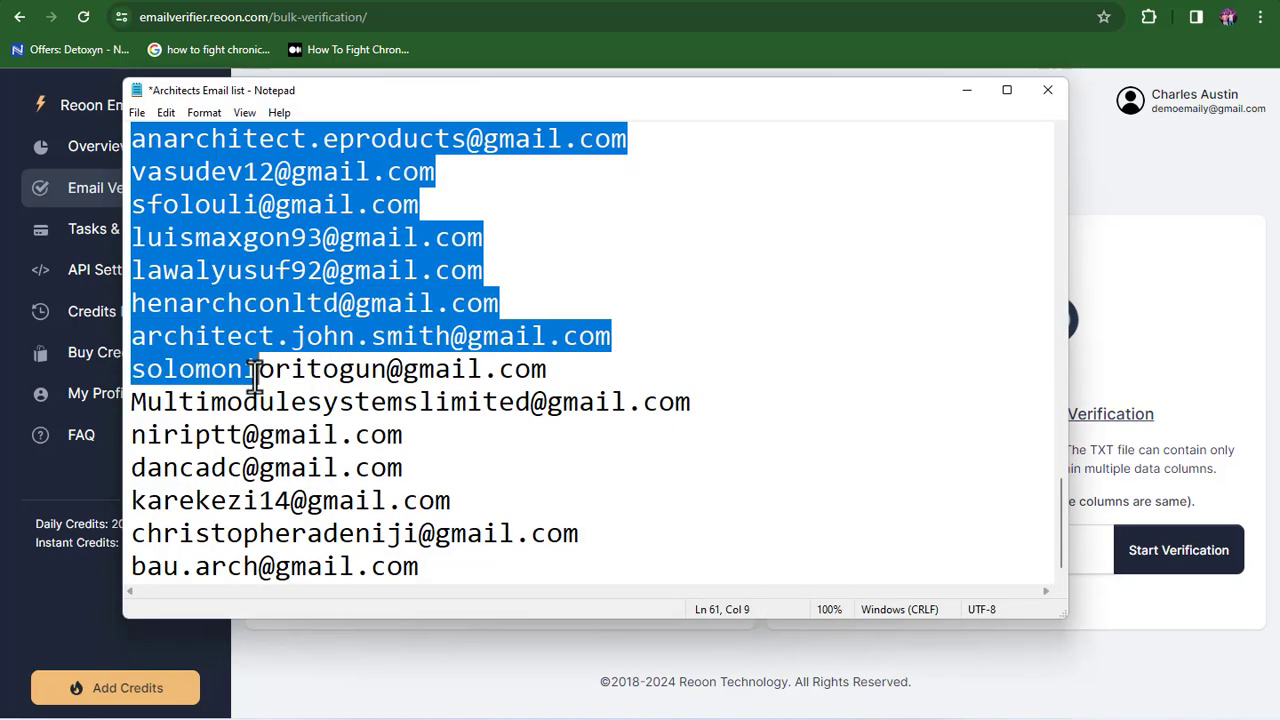
- Copy the Notepad addresses into the direct-submit box under task 'New Verification Project'
{"action": "left_click_drag", "start_coordinate": [251, 363], "coordinate": [489, 486]}
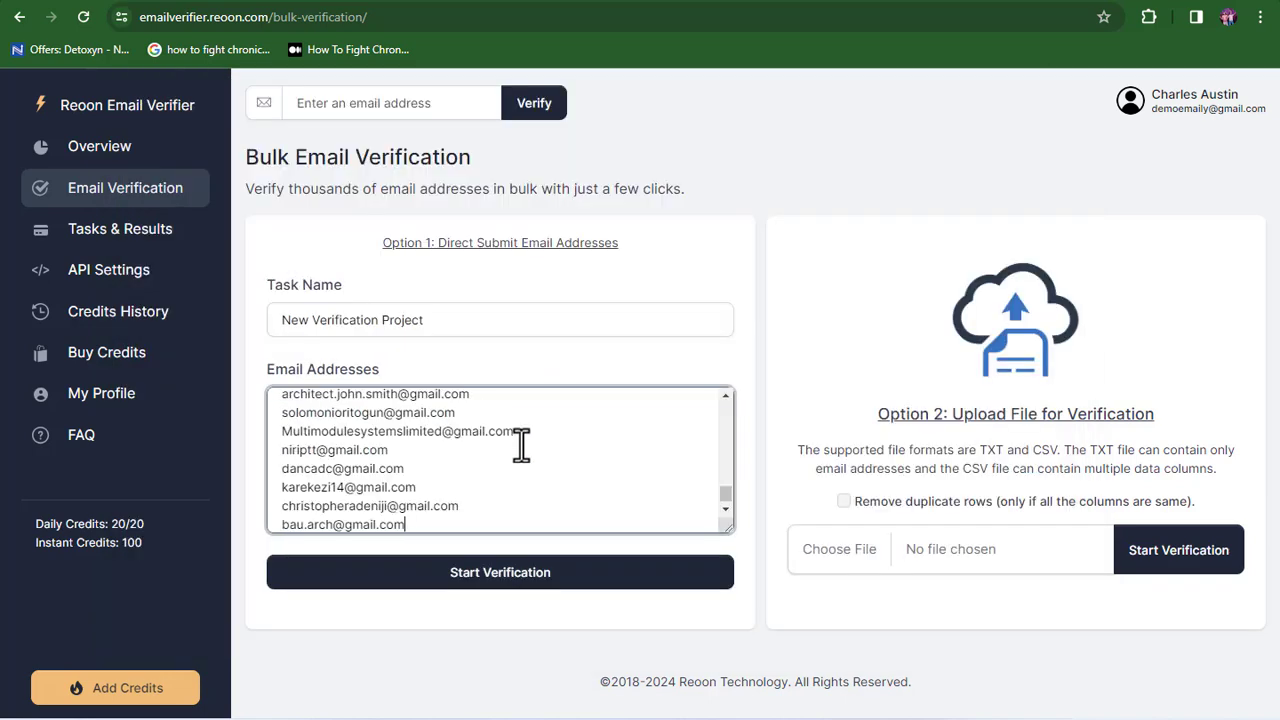
{"action": "left_click", "coordinate": [495, 577]}
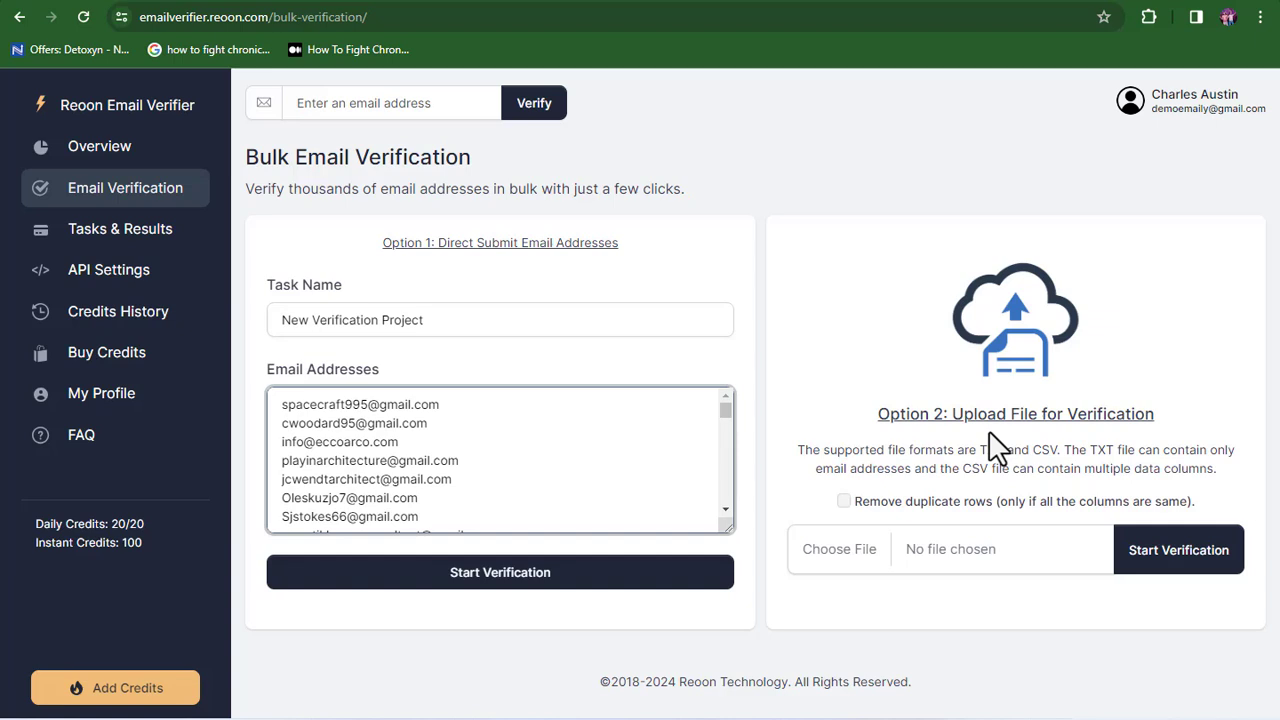
- Upload 'Architects Email list' with duplicate rows removed and start its verification
{"action": "left_click", "coordinate": [858, 565]}
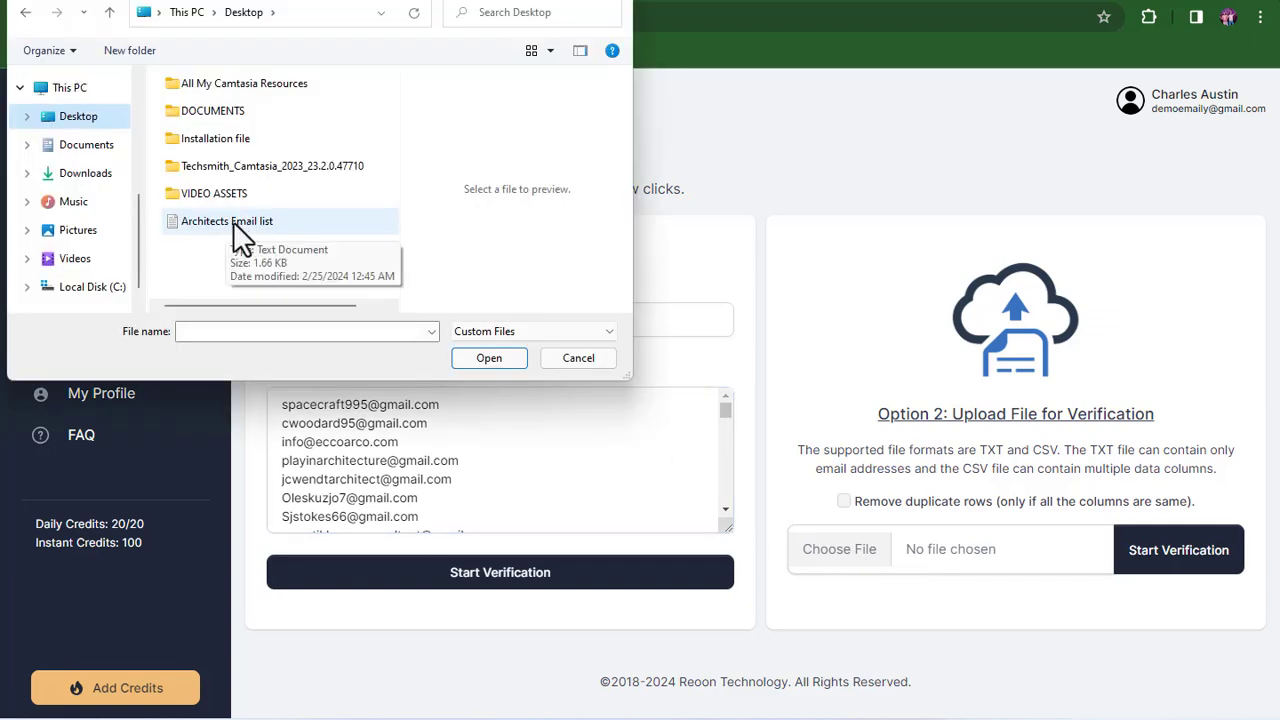
{"action": "left_click", "coordinate": [236, 238]}
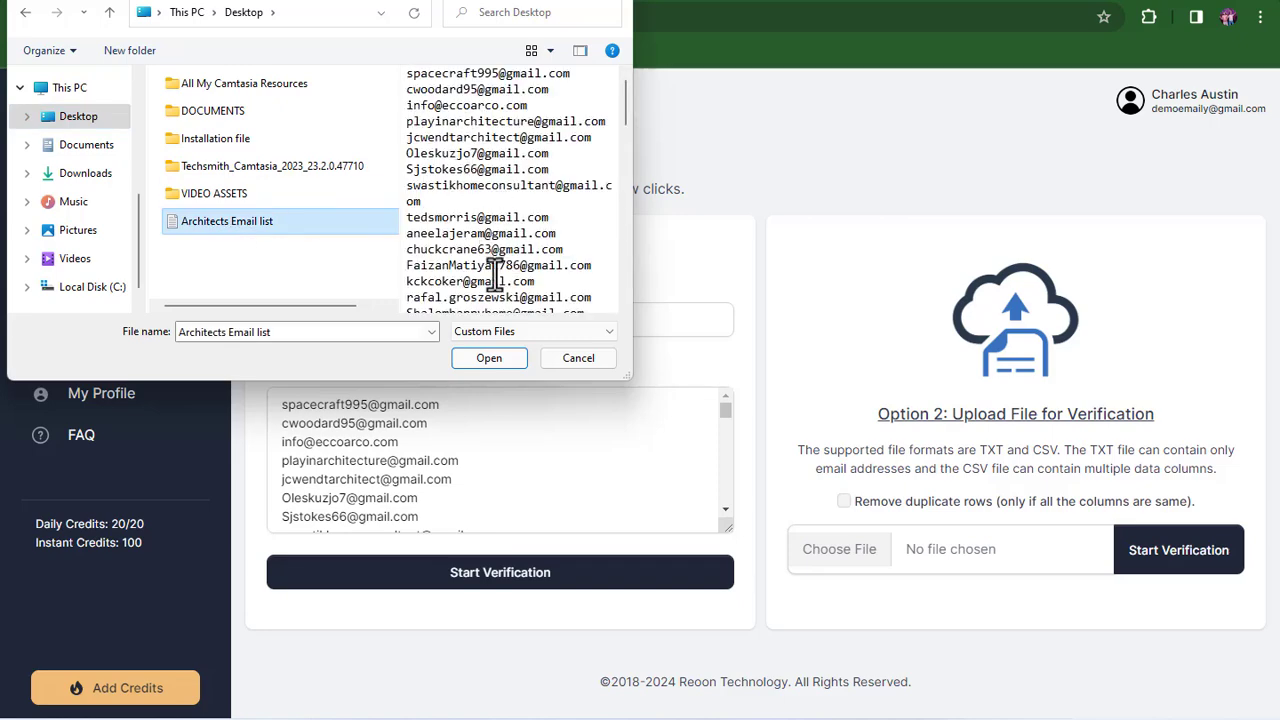
{"action": "left_click", "coordinate": [487, 360]}
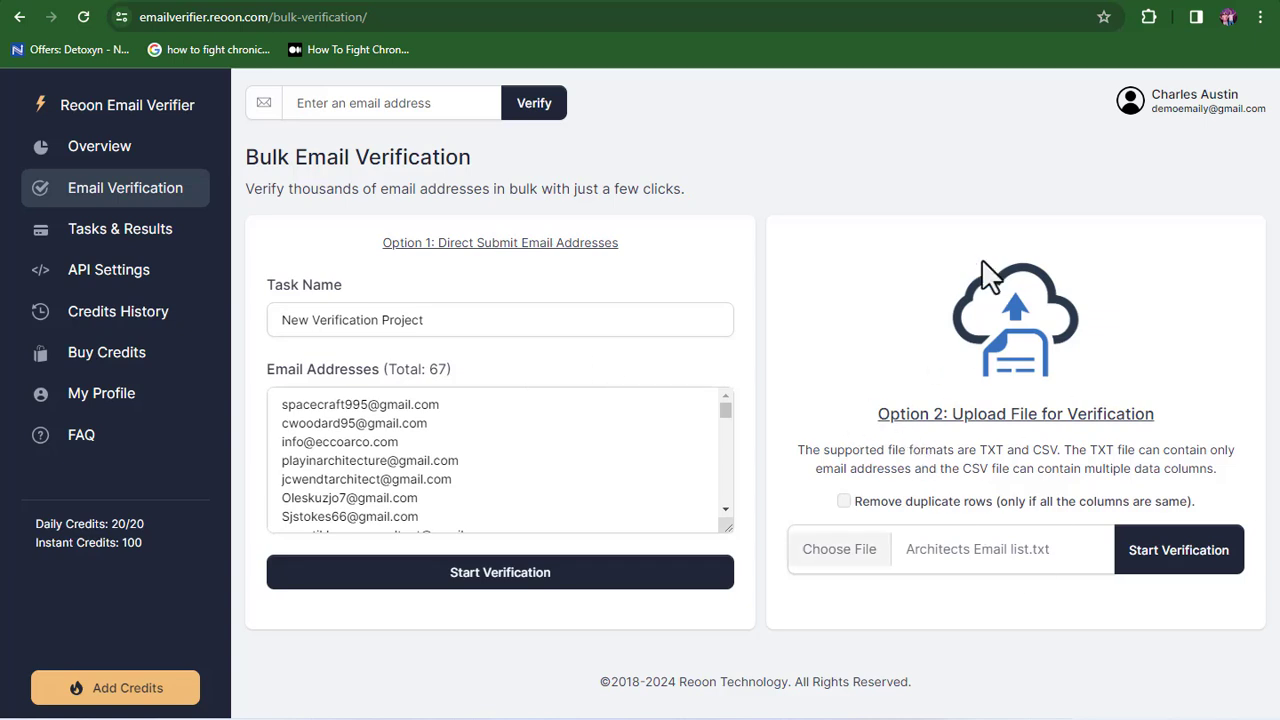
{"action": "left_click", "coordinate": [866, 506]}
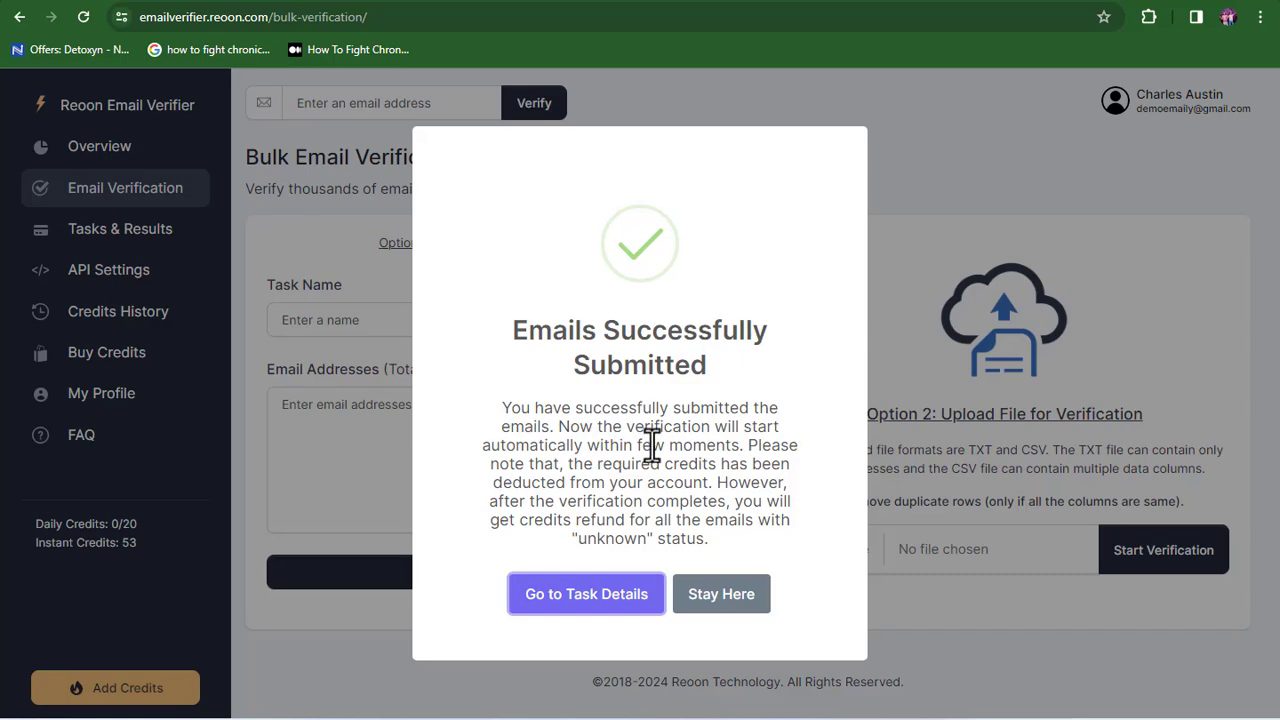
- Review the task results showing 61 of 67 addresses safe, then return to Overview
{"action": "left_click", "coordinate": [600, 594]}
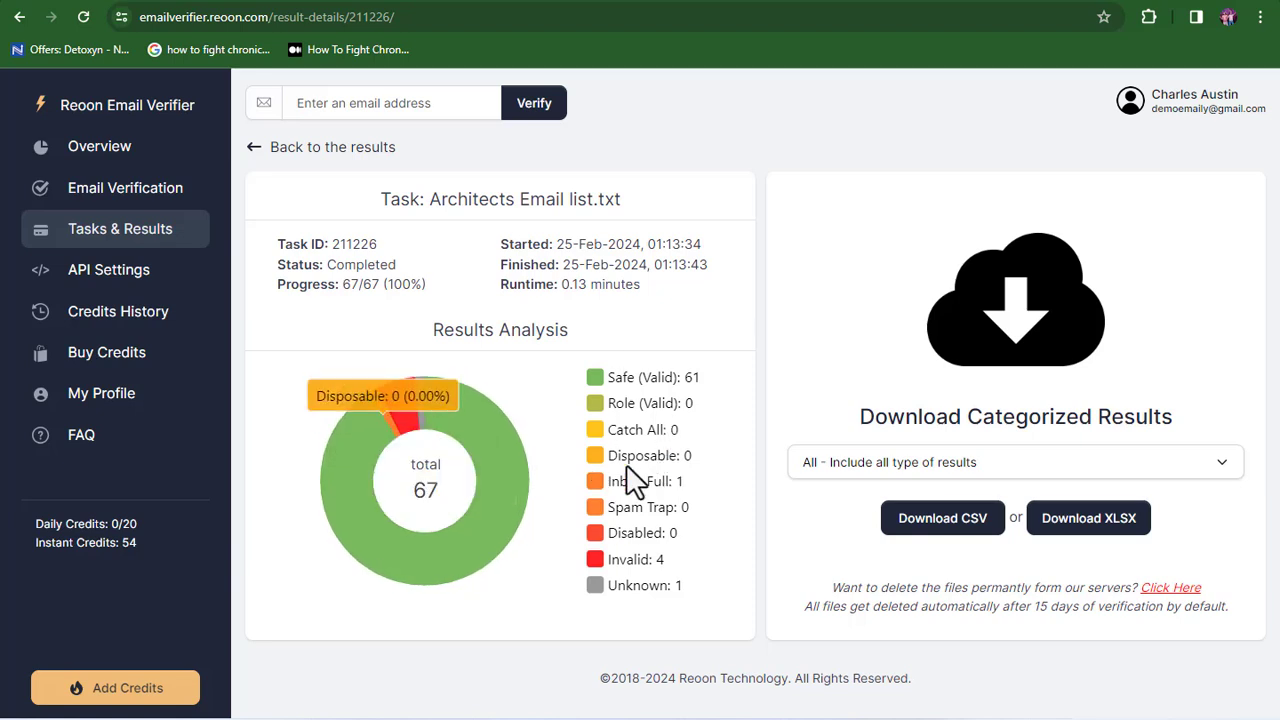
{"action": "left_click", "coordinate": [120, 150]}
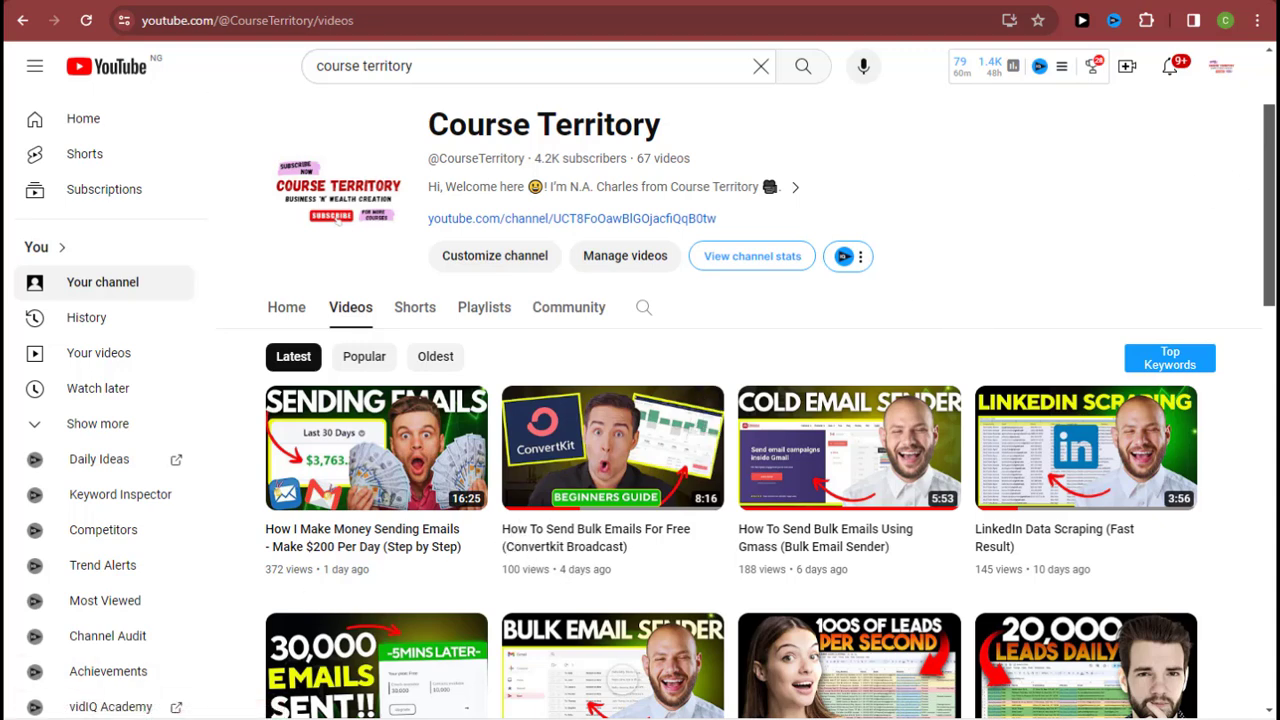
- Scroll through the Course Territory channel's video list and back to the top
{"action": "left_click_drag", "start_coordinate": [1270, 215], "coordinate": [1268, 182]}
{"action": "scroll", "coordinate": [740, 420], "scroll_direction": "down", "scroll_amount": 3}
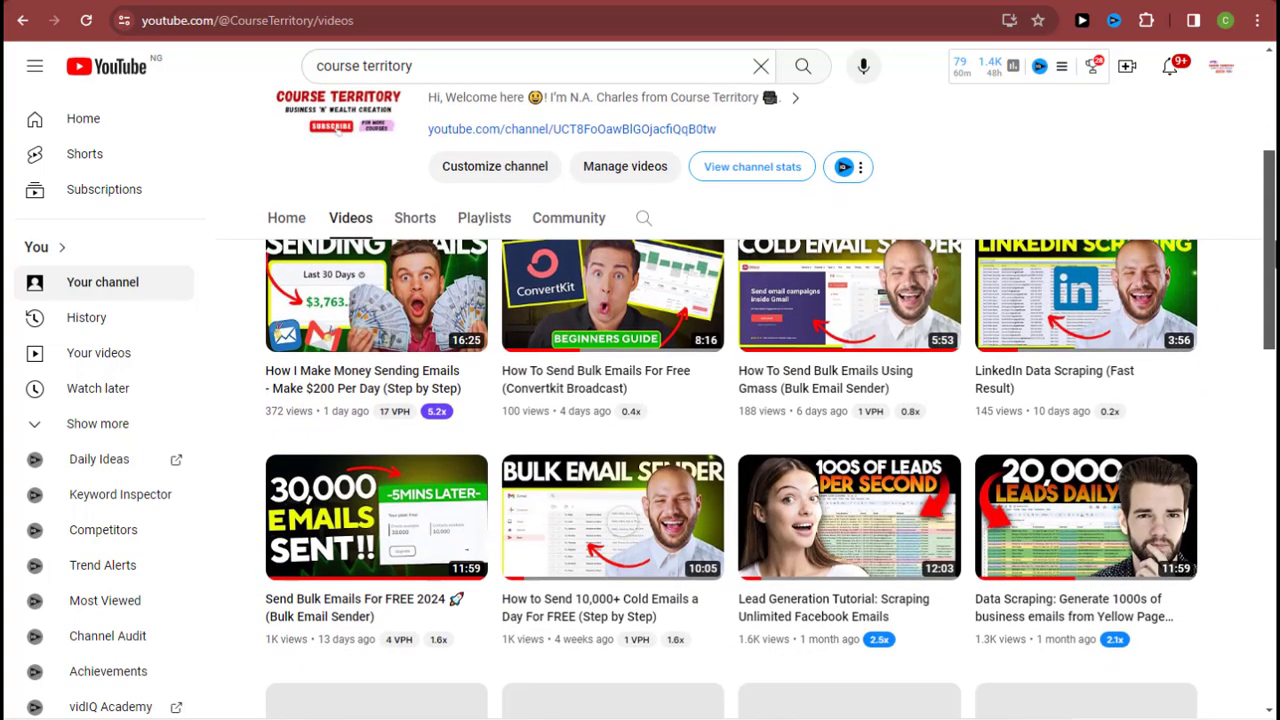
{"action": "scroll", "coordinate": [740, 420], "scroll_direction": "down", "scroll_amount": 3}
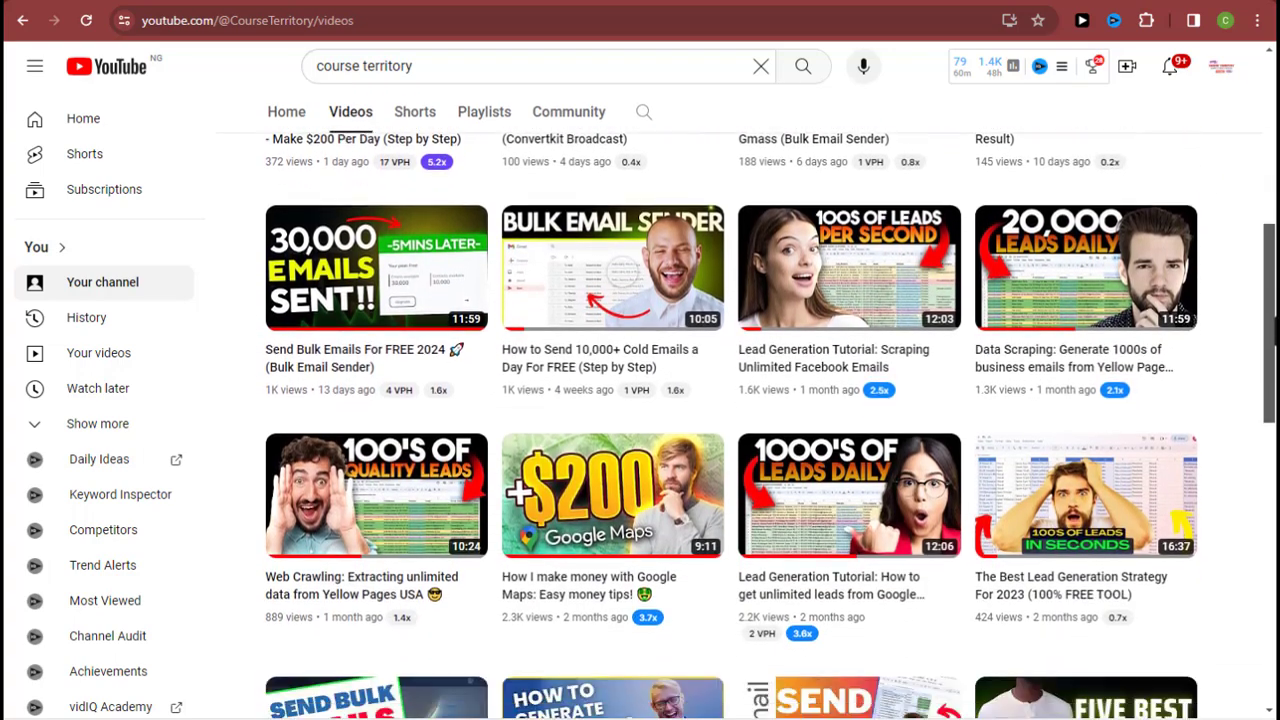
{"action": "scroll", "coordinate": [740, 420], "scroll_direction": "down", "scroll_amount": 2}
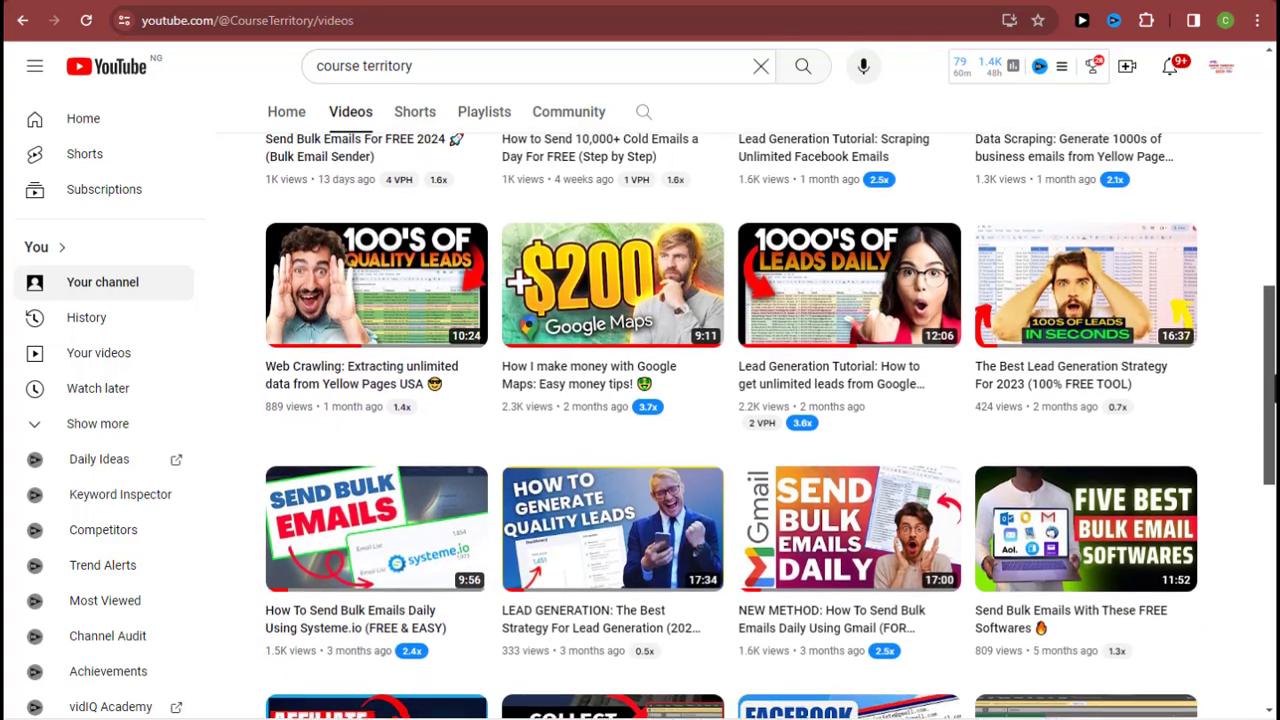
{"action": "scroll", "coordinate": [740, 420], "scroll_direction": "down", "scroll_amount": 3}
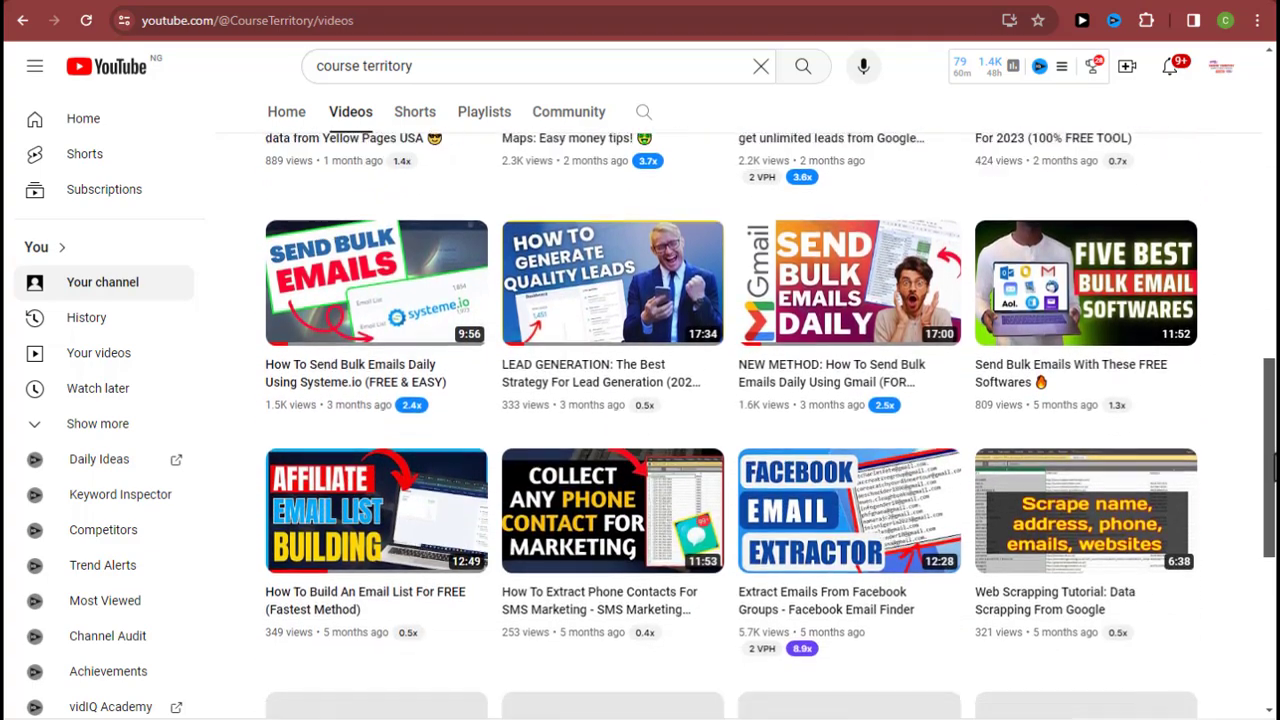
{"action": "scroll", "coordinate": [740, 420], "scroll_direction": "down", "scroll_amount": 2}
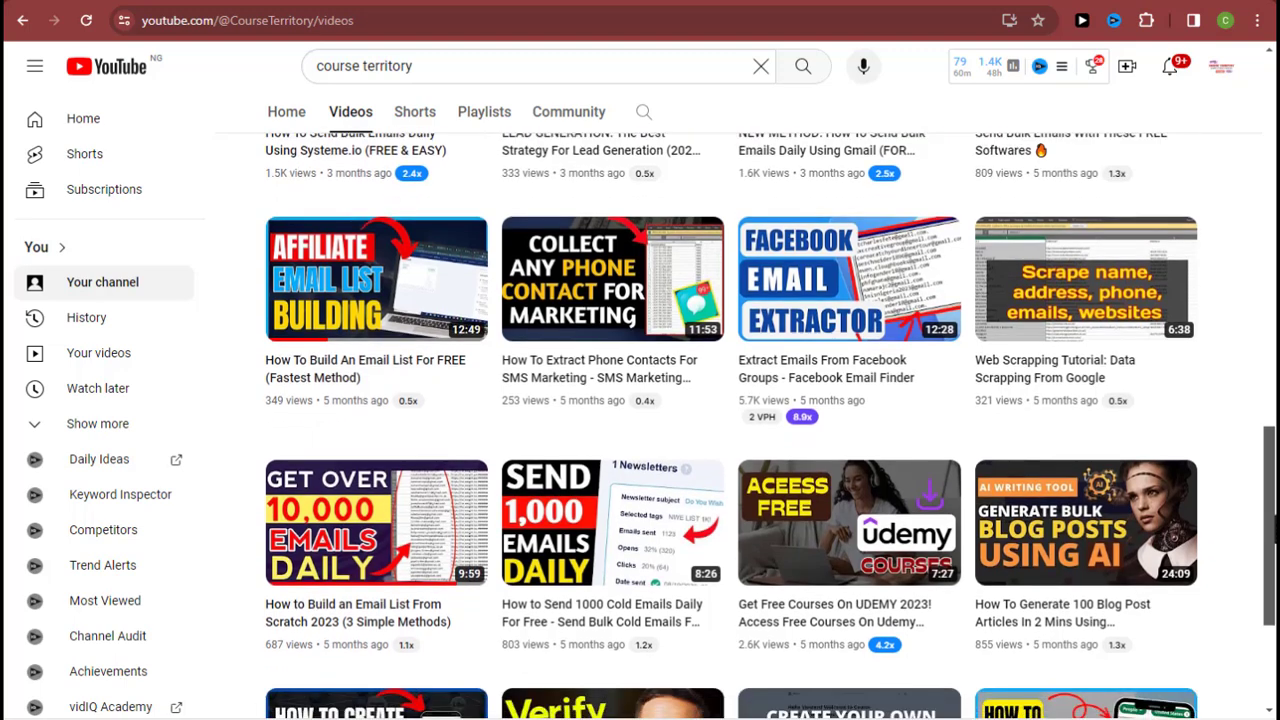
{"action": "scroll", "coordinate": [740, 420], "scroll_direction": "down", "scroll_amount": 2}
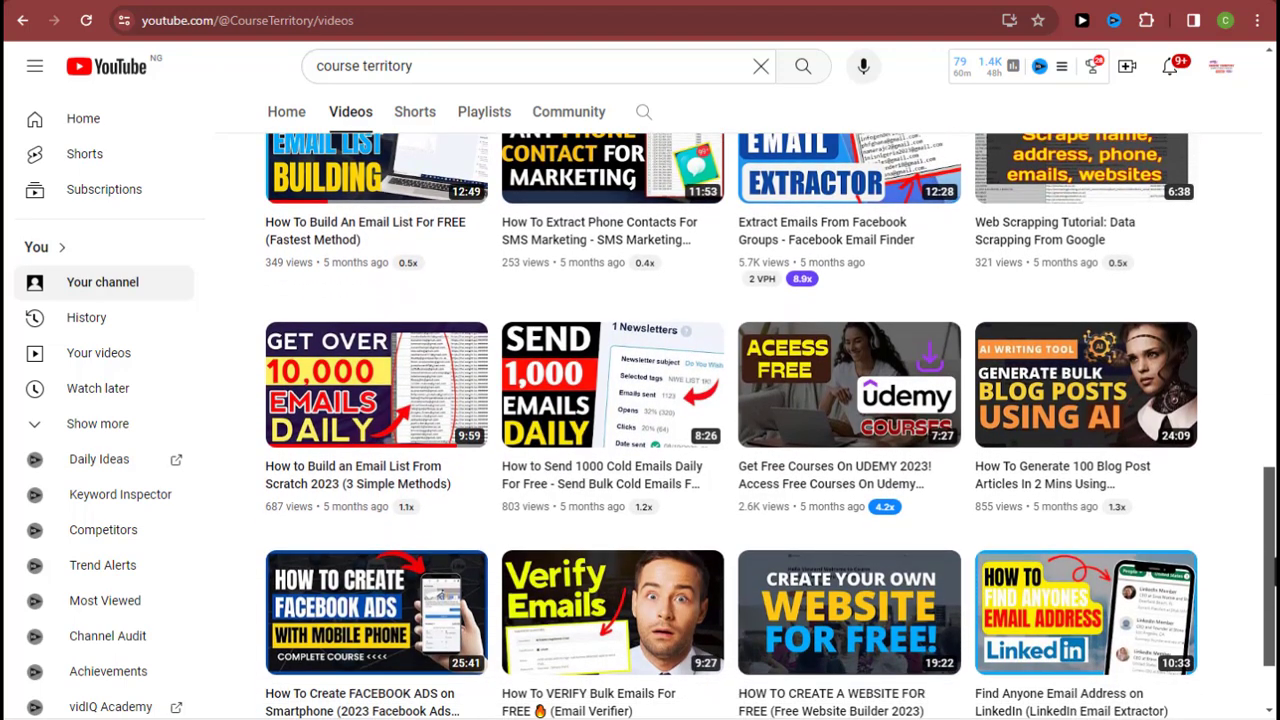
{"action": "scroll", "coordinate": [740, 420], "scroll_direction": "down", "scroll_amount": 1}
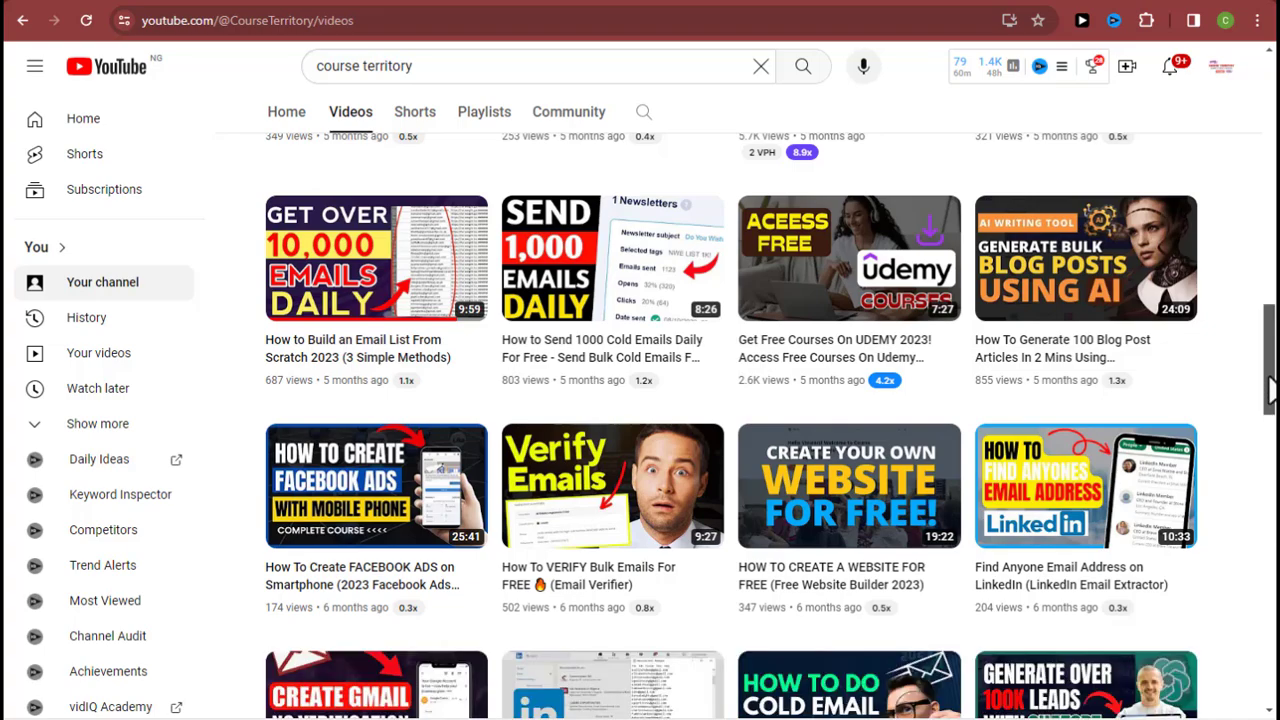
{"action": "left_click_drag", "start_coordinate": [1270, 390], "coordinate": [1266, 112]}
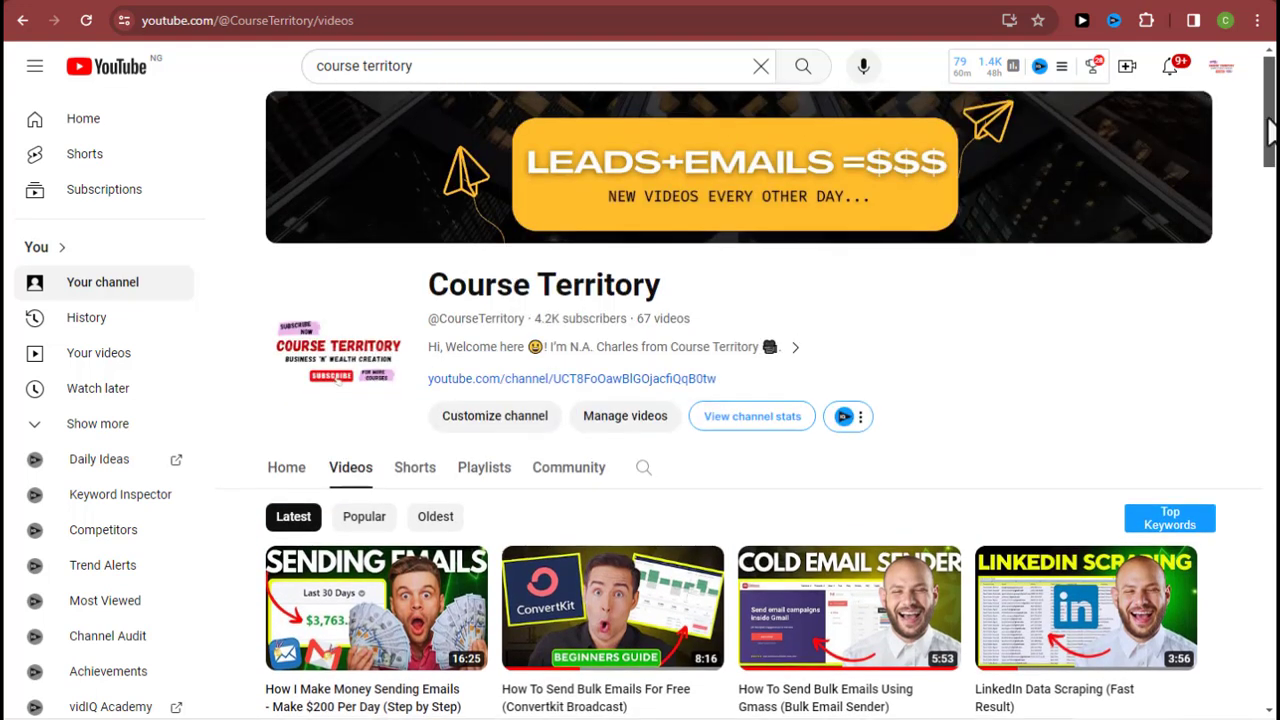
{"action": "left_click_drag", "start_coordinate": [1267, 118], "coordinate": [1270, 243]}
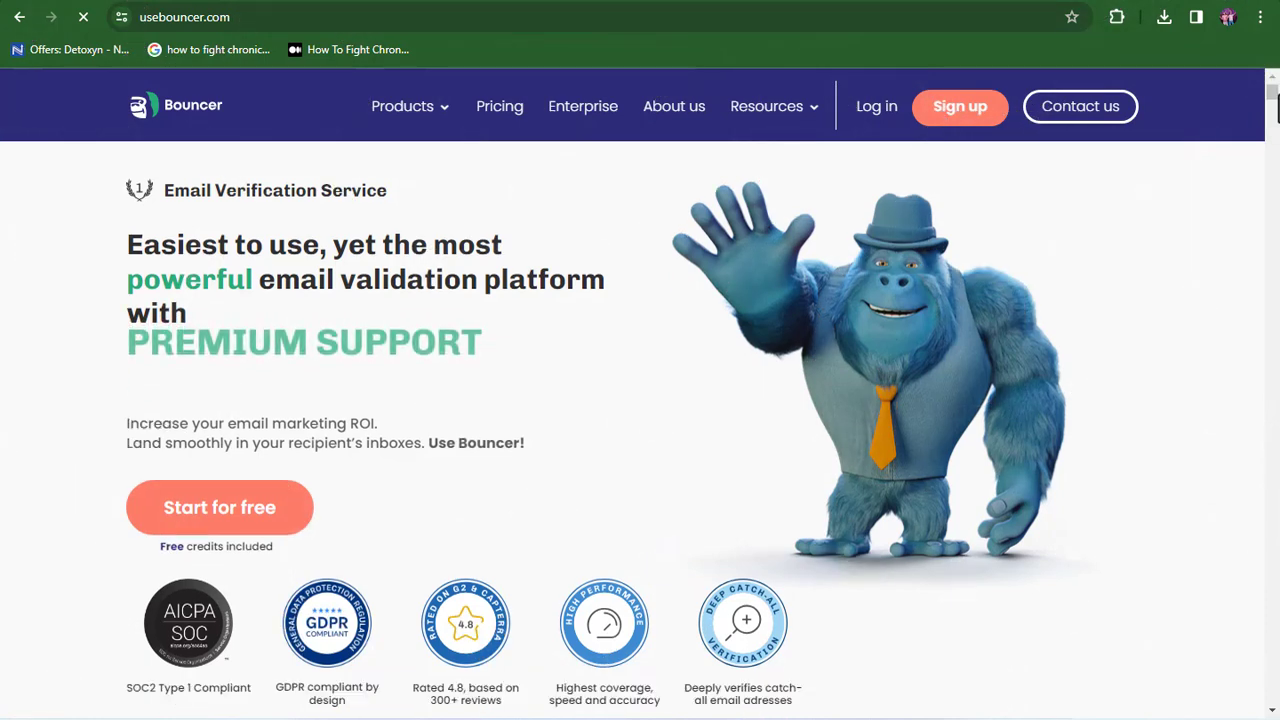
{"action": "scroll", "coordinate": [640, 400], "scroll_direction": "down", "scroll_amount": 3}
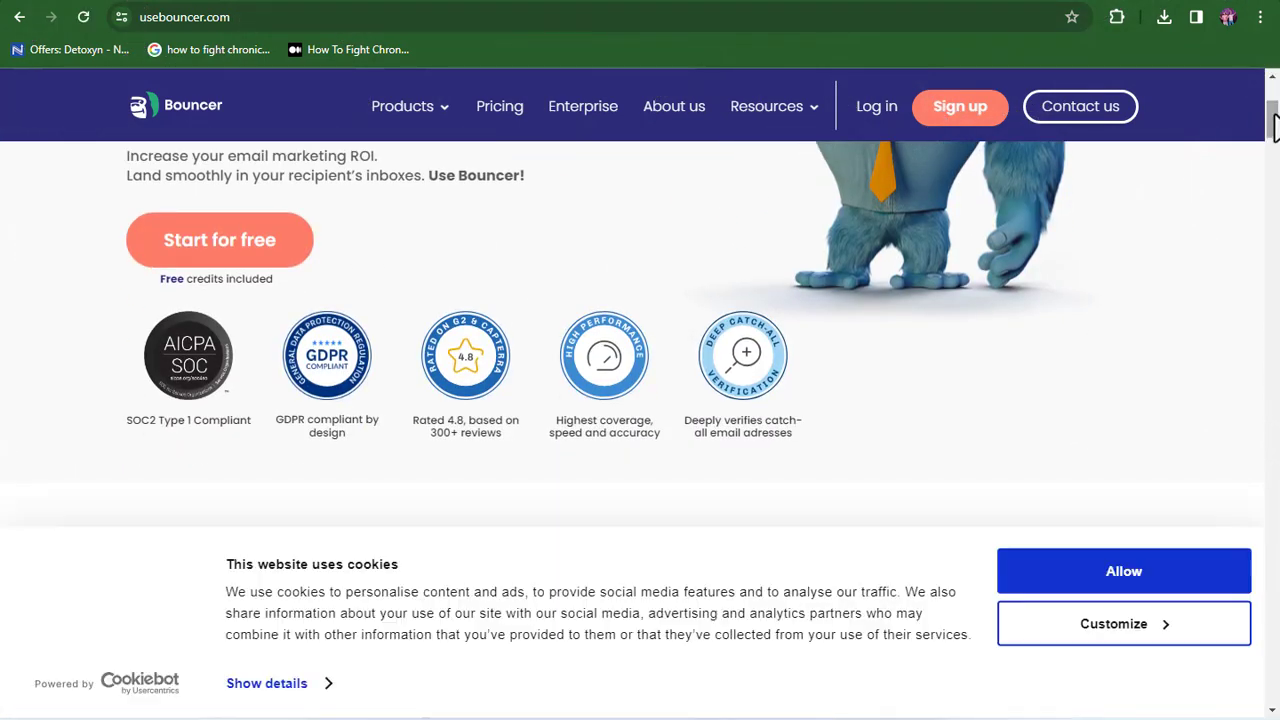
- Accept the usebouncer.com cookie banner and scroll the Bouncer homepage
{"action": "scroll", "coordinate": [1272, 114], "scroll_direction": "up", "scroll_amount": 2}
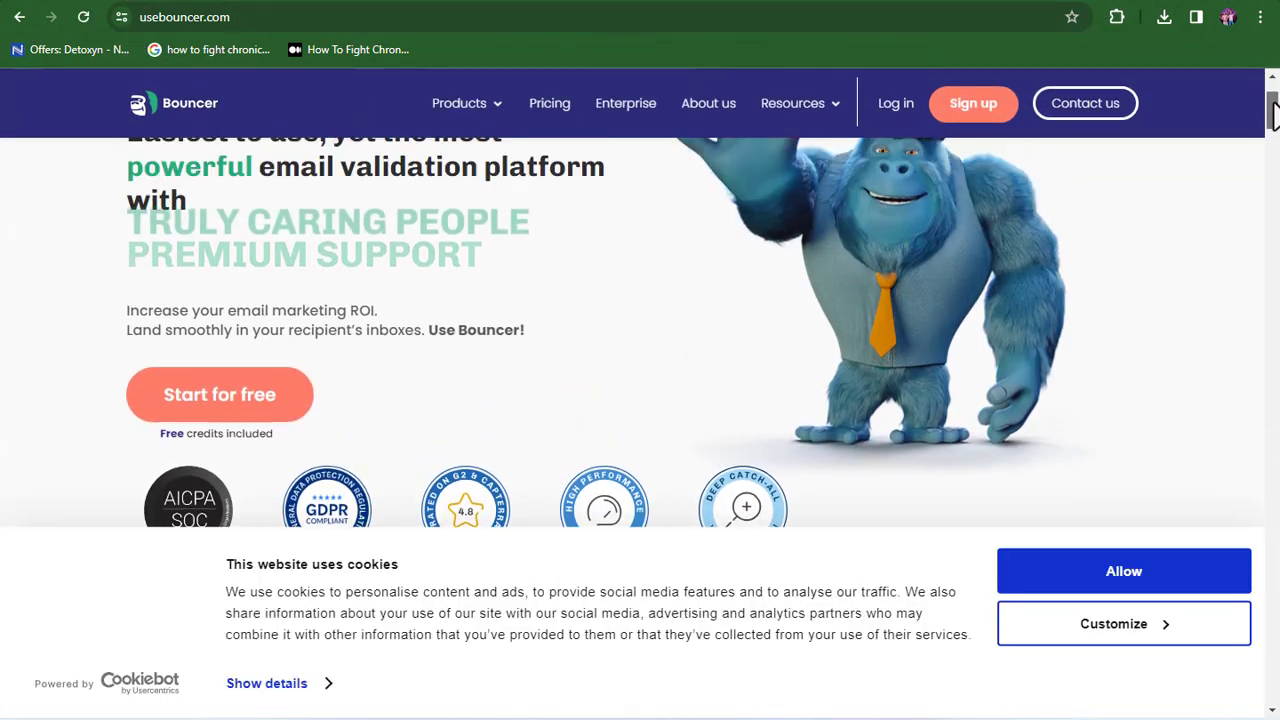
{"action": "left_click", "coordinate": [1128, 576]}
{"action": "left_click_drag", "start_coordinate": [1272, 100], "coordinate": [1274, 514]}
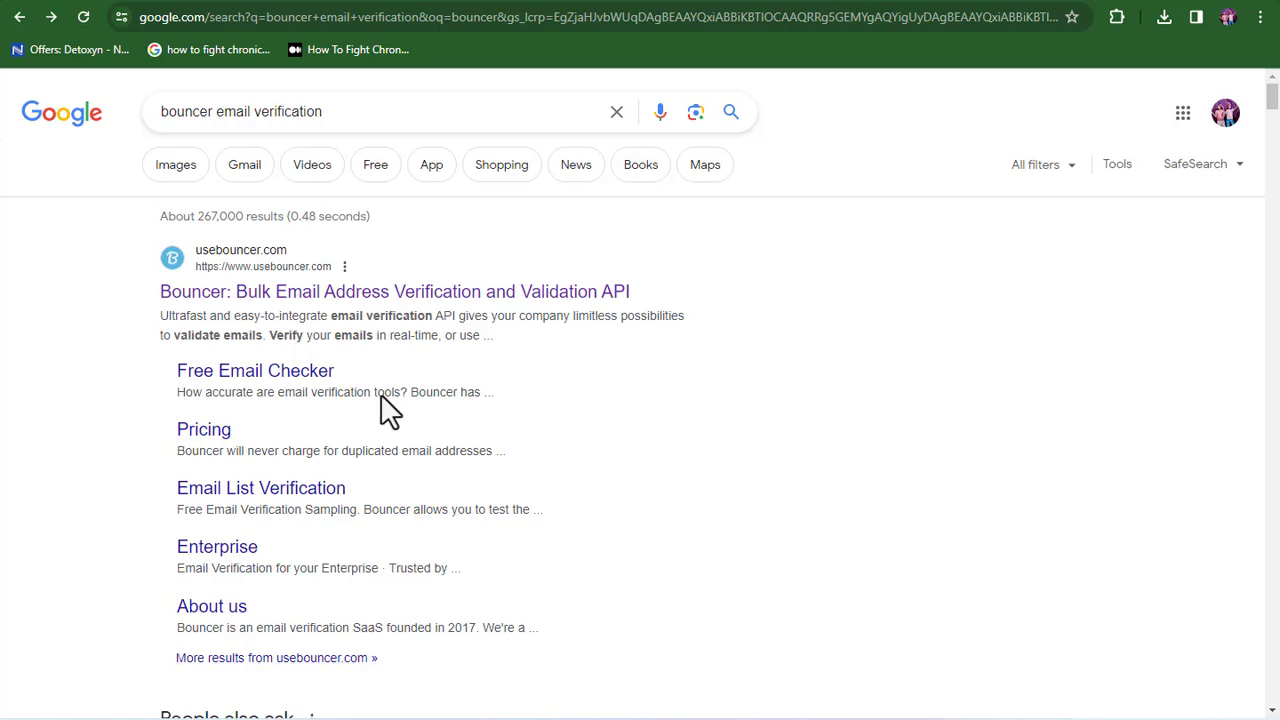
- Open the 'Bouncer: Bulk Email Address Verification' result from Google
{"action": "left_click_drag", "start_coordinate": [328, 111], "coordinate": [157, 106]}
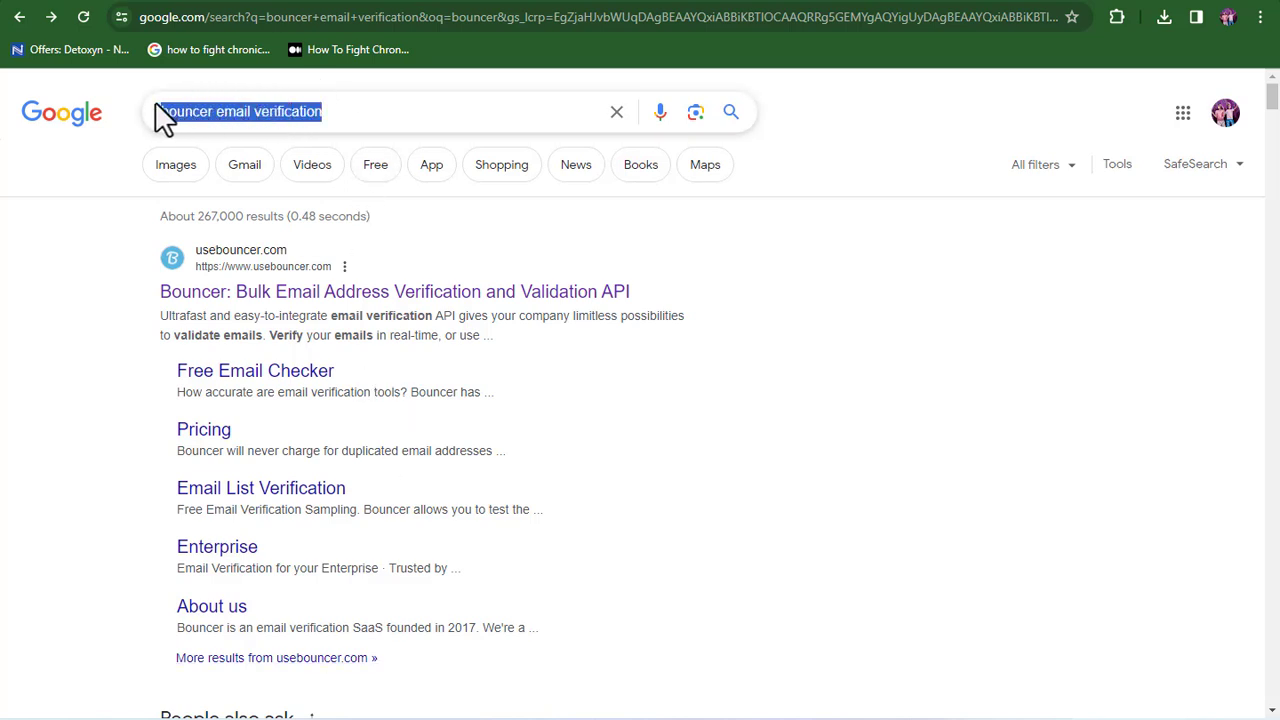
{"action": "left_click", "coordinate": [357, 118]}
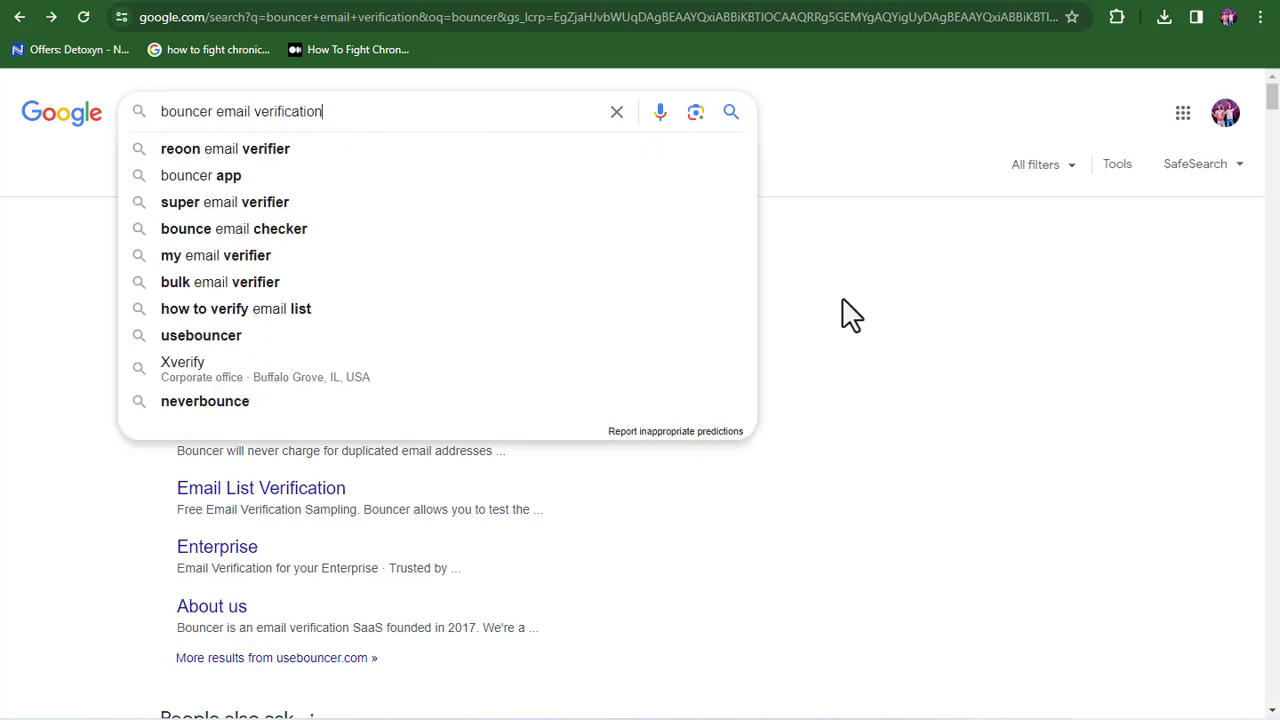
{"action": "left_click", "coordinate": [857, 217]}
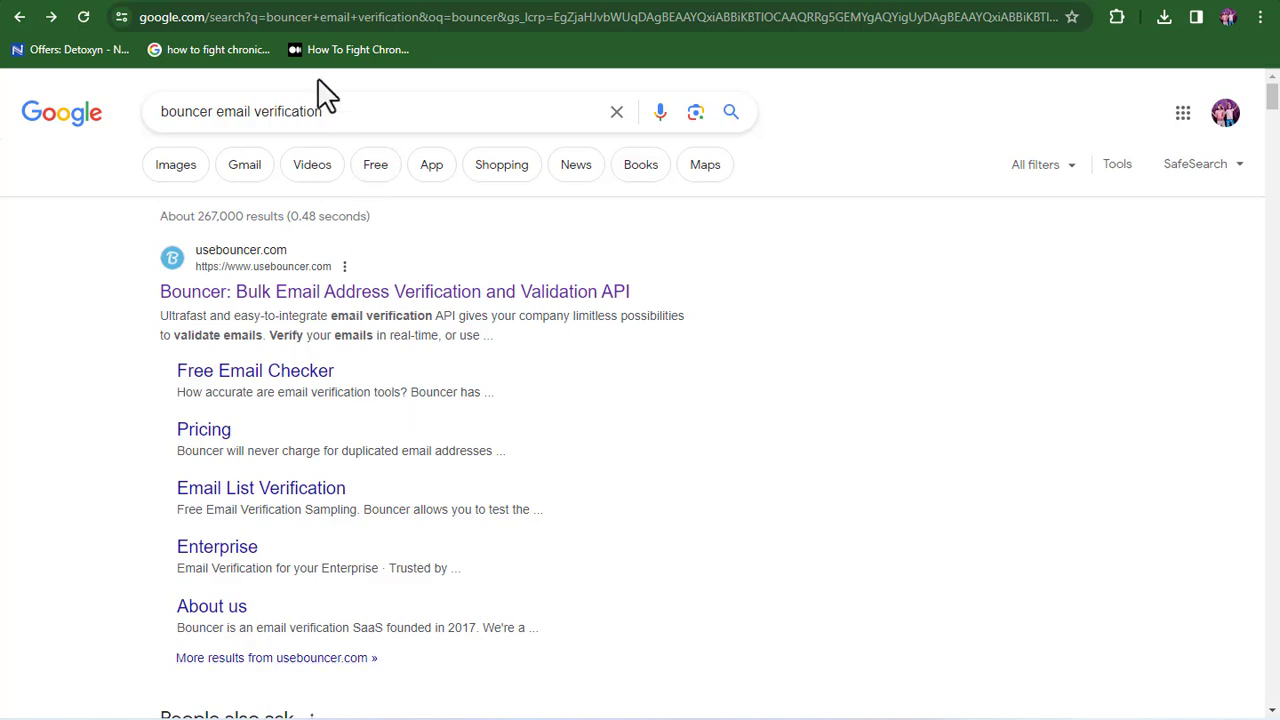
{"action": "left_click_drag", "start_coordinate": [320, 111], "coordinate": [163, 104]}
{"action": "left_click", "coordinate": [357, 118]}
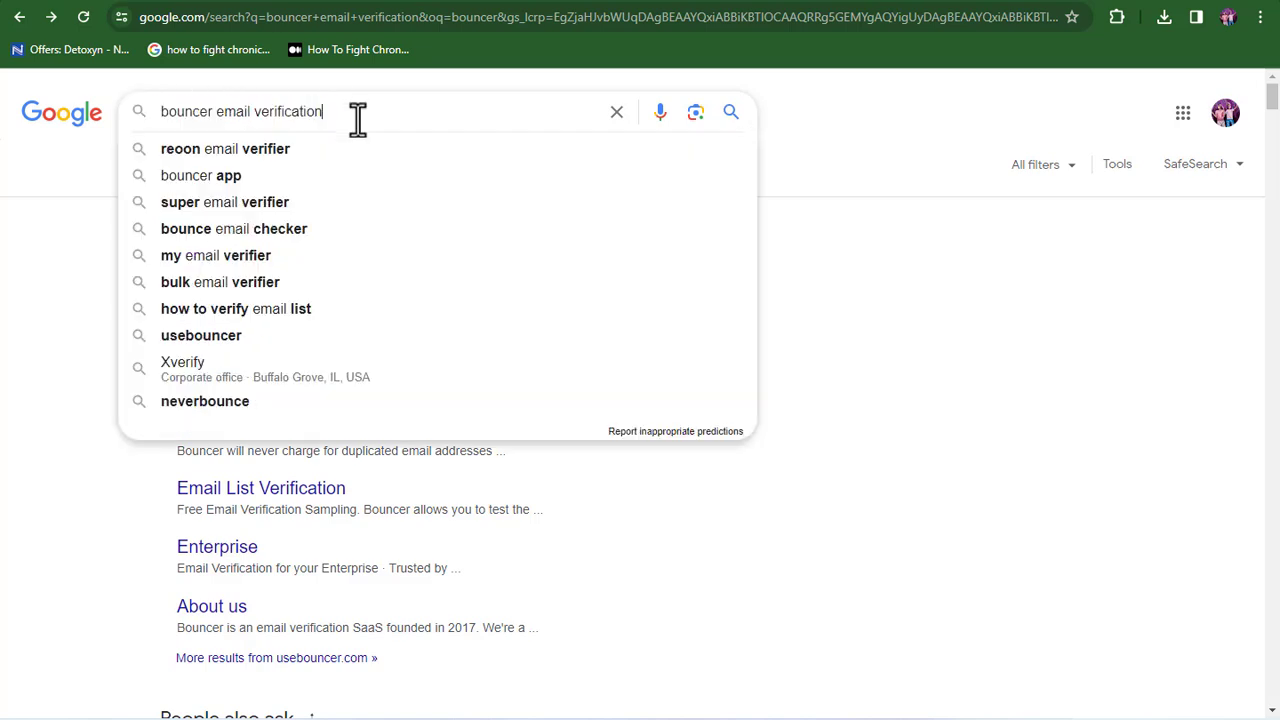
{"action": "left_click", "coordinate": [856, 205]}
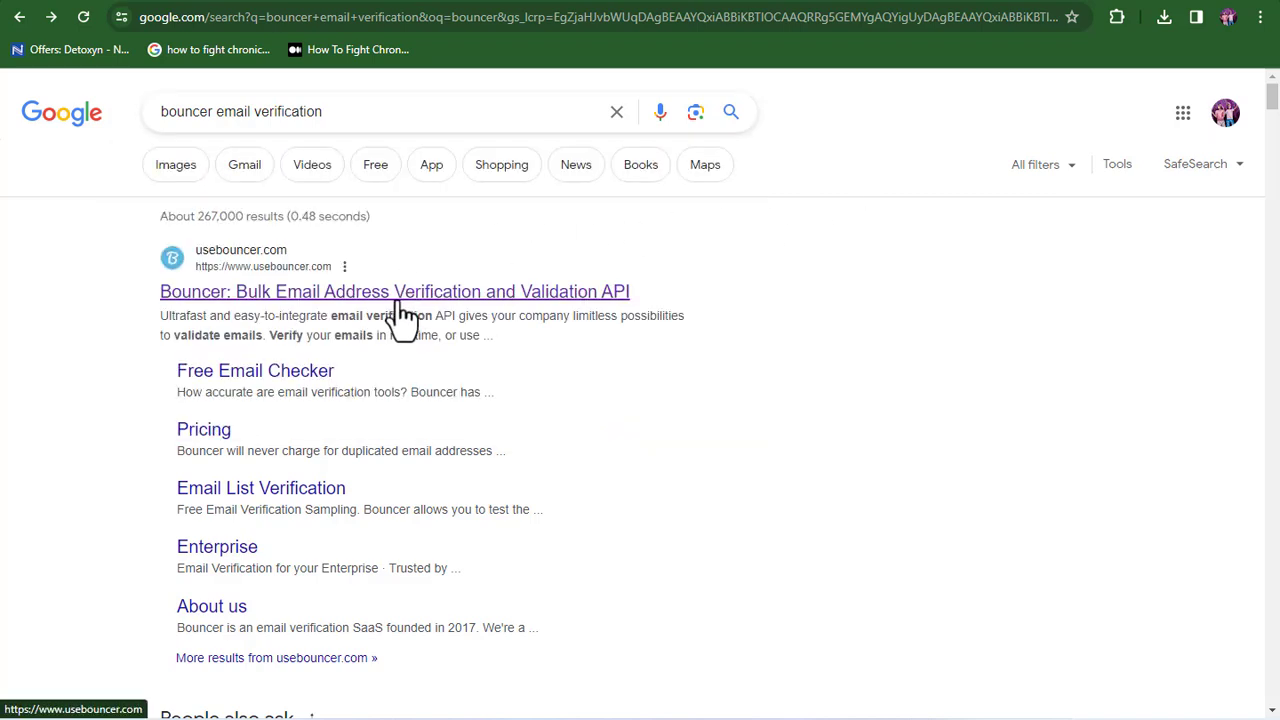
{"action": "left_click", "coordinate": [385, 298]}
- Create a Bouncer account with Google sign-up and view the 100-credit dashboard
{"action": "left_click", "coordinate": [958, 114]}
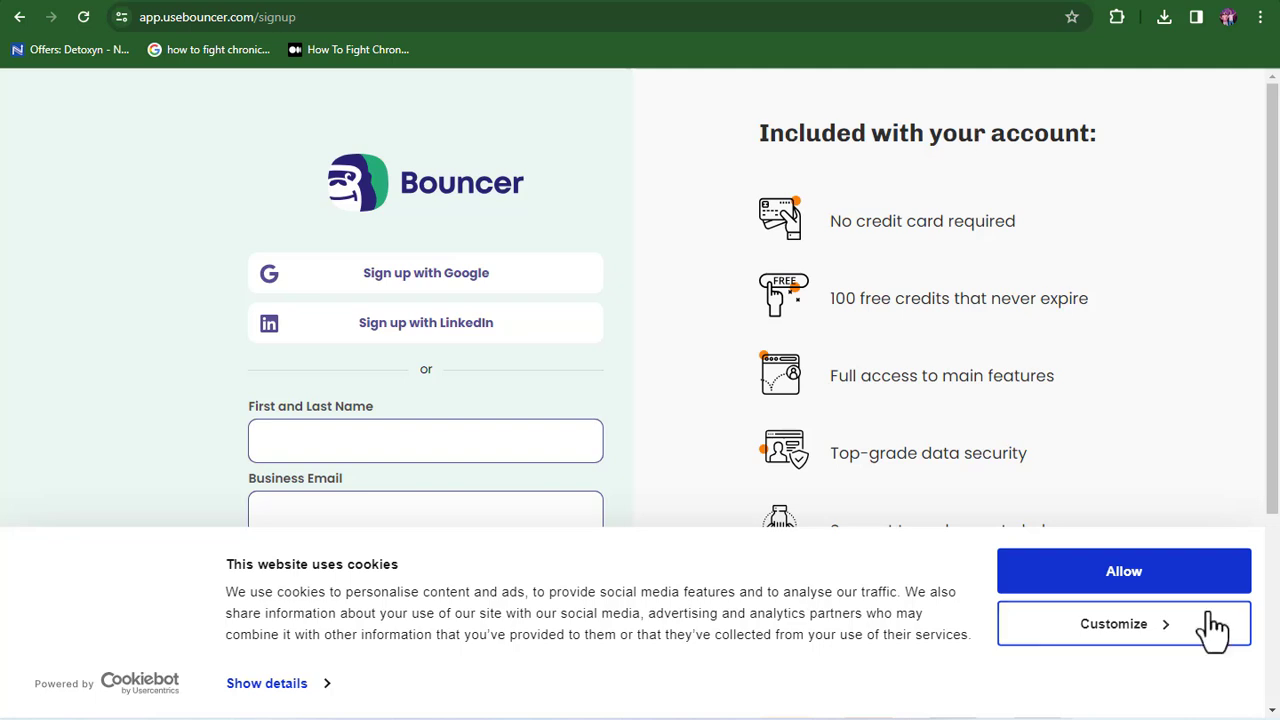
{"action": "left_click", "coordinate": [1150, 575]}
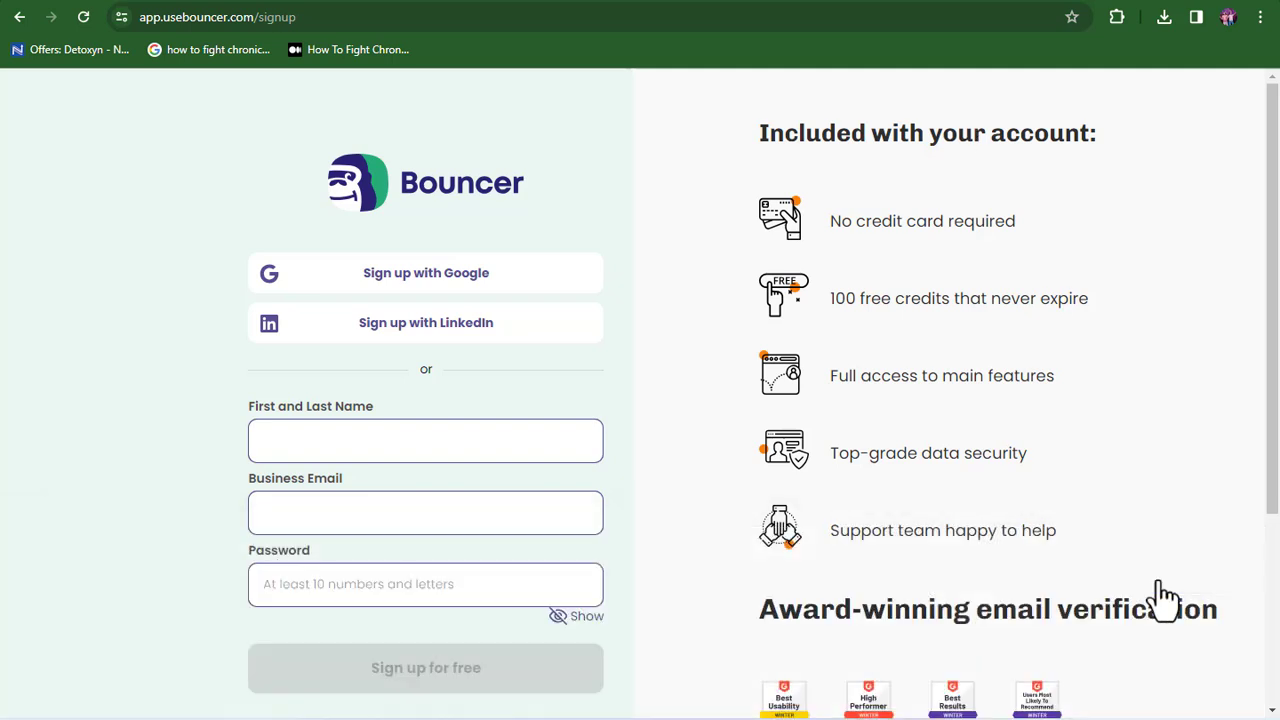
{"action": "left_click", "coordinate": [420, 292]}
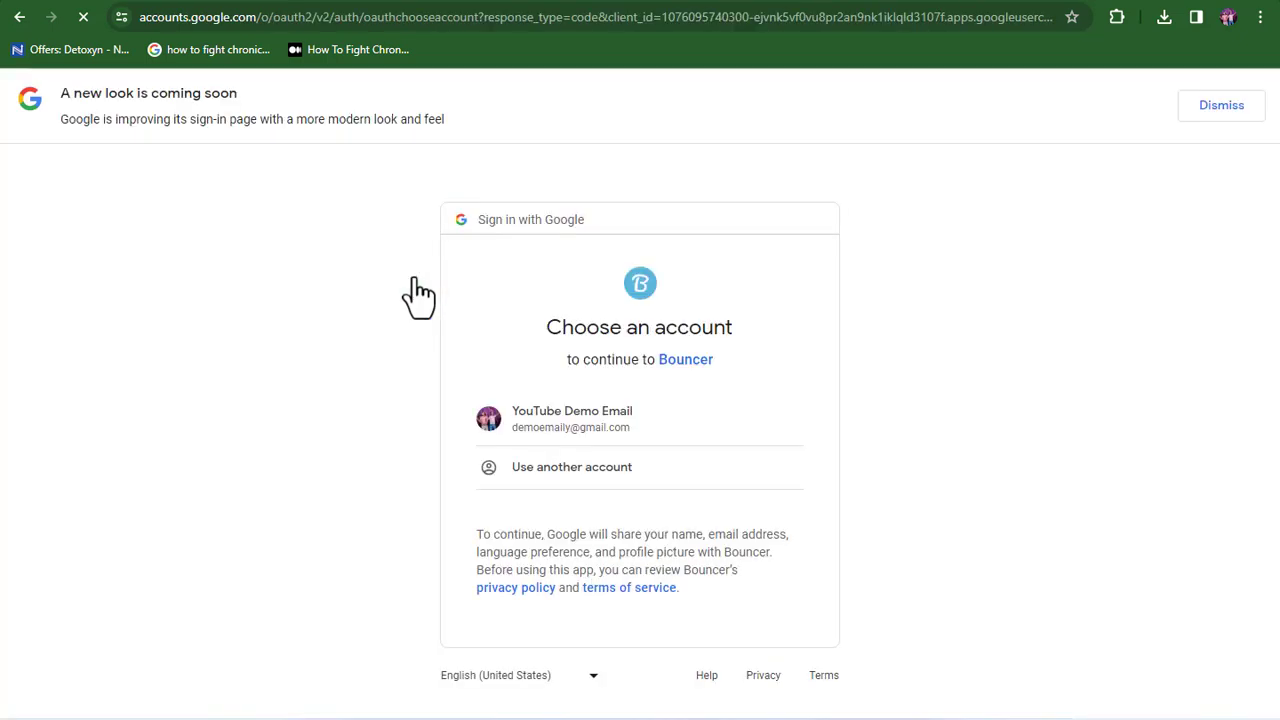
{"action": "left_click", "coordinate": [560, 418]}
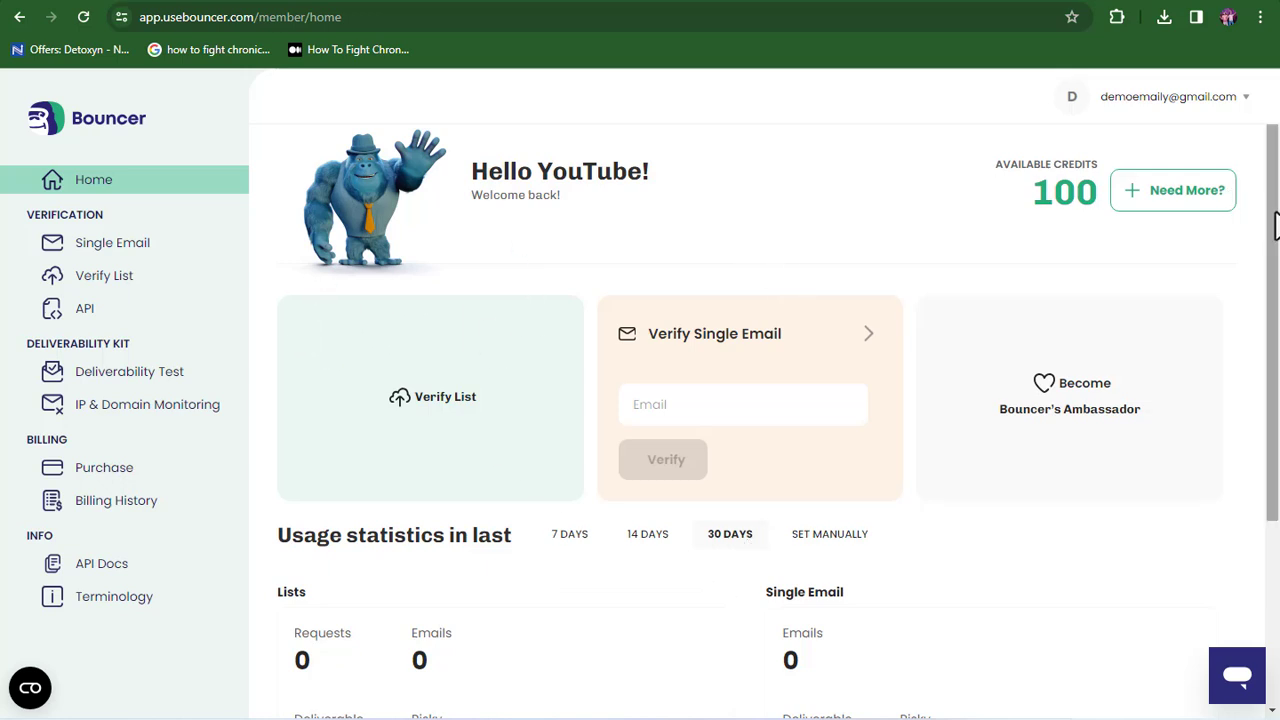
{"action": "left_click_drag", "start_coordinate": [1274, 228], "coordinate": [1277, 453]}
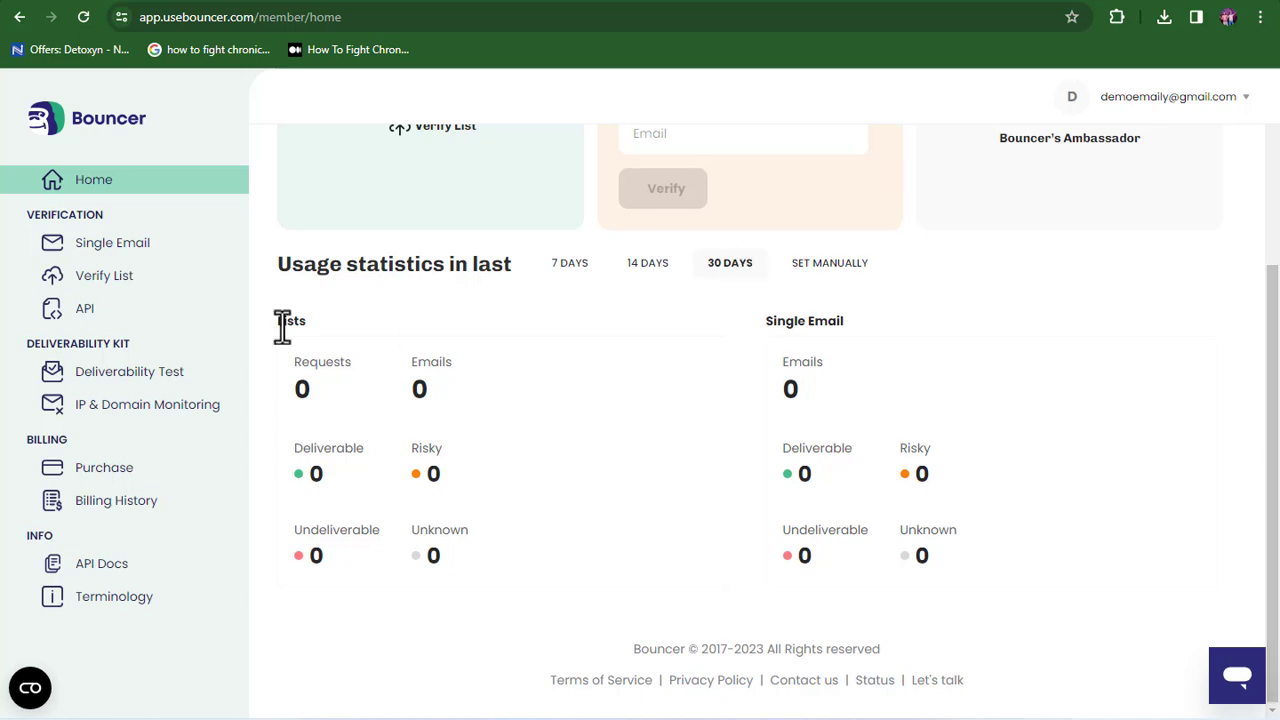
{"action": "scroll", "coordinate": [180, 318], "scroll_direction": "up", "scroll_amount": 3}
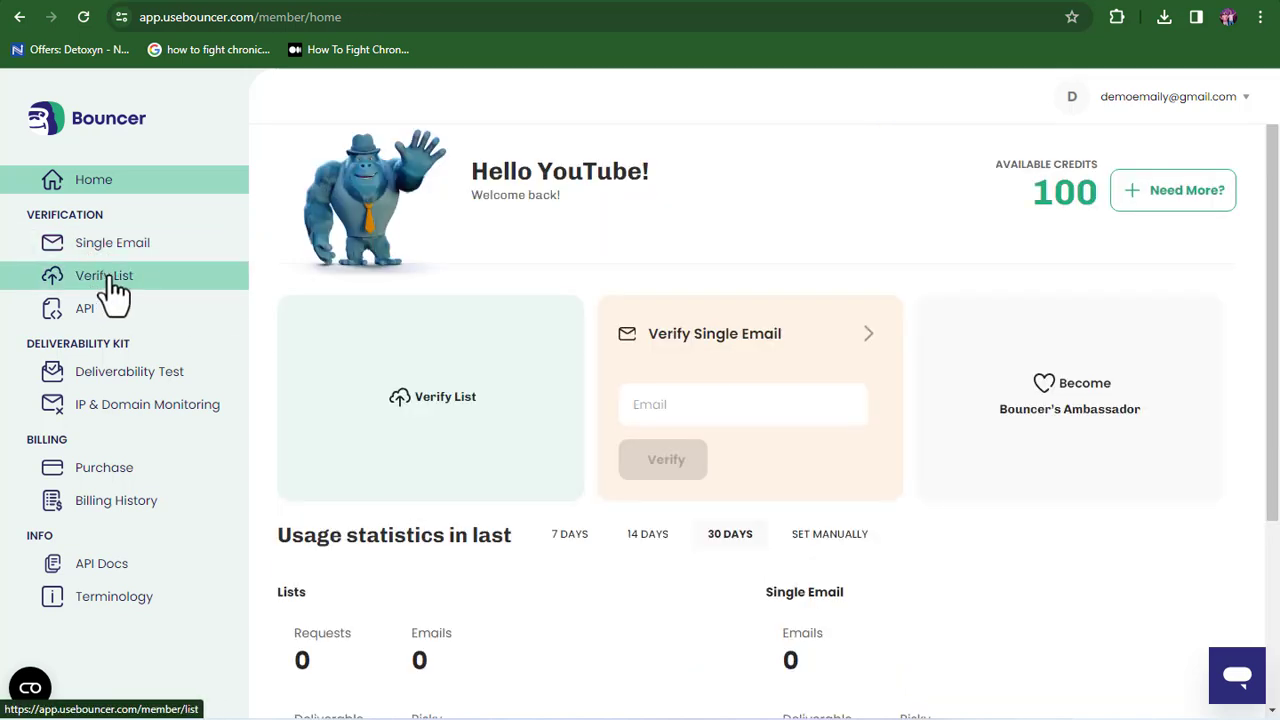
- Open Bouncer's Verify List page and start manual email entry, checking the list in Notepad
{"action": "left_click", "coordinate": [110, 285]}
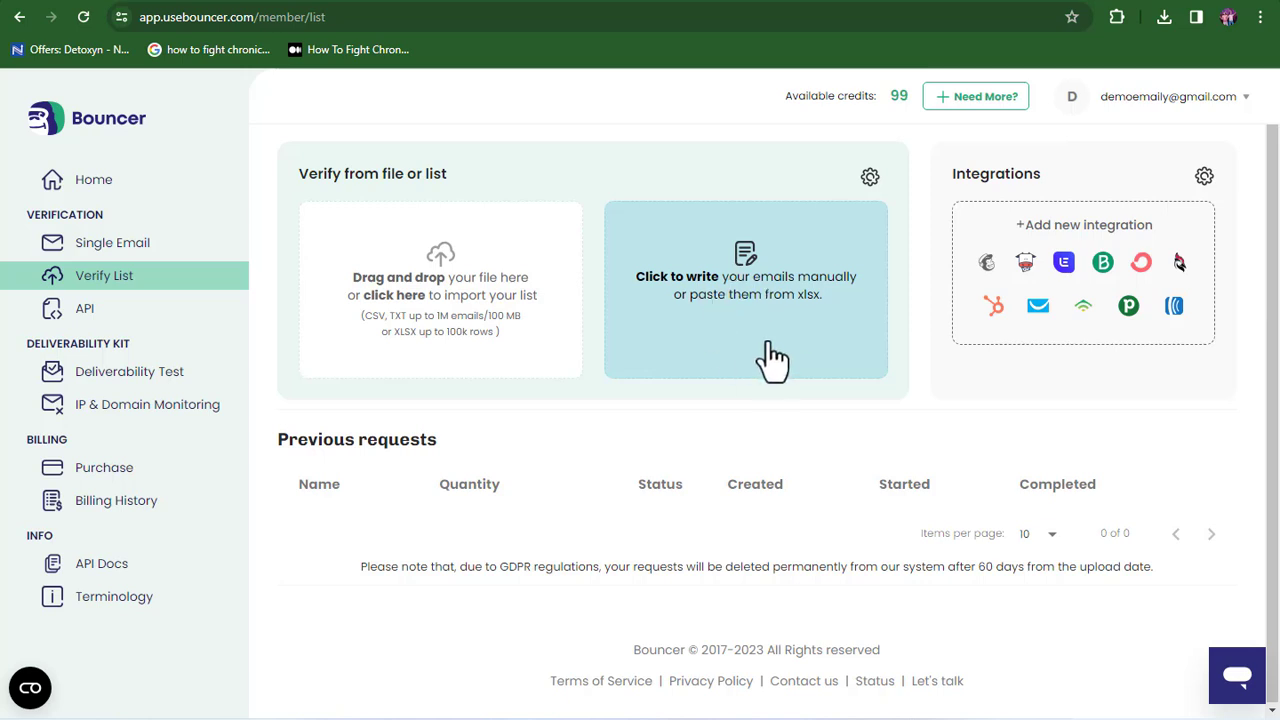
{"action": "left_click", "coordinate": [772, 360]}
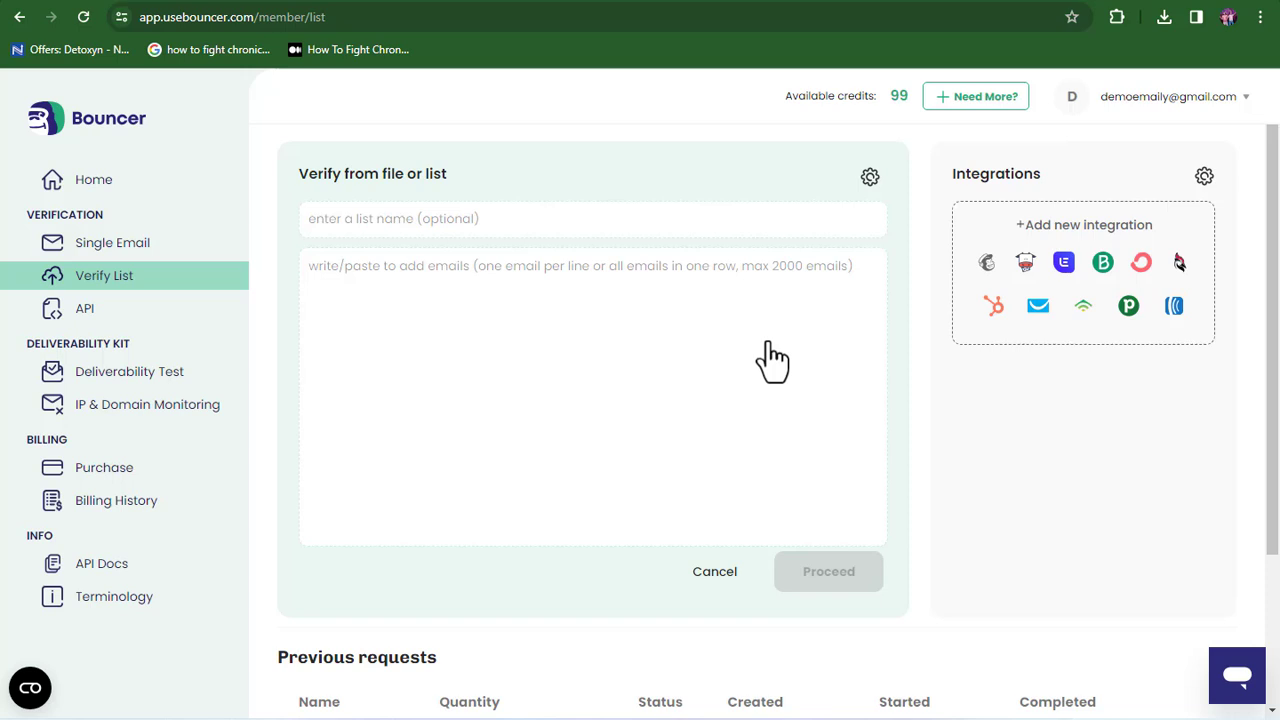
{"action": "left_click", "coordinate": [585, 300]}
{"action": "left_click", "coordinate": [706, 716]}
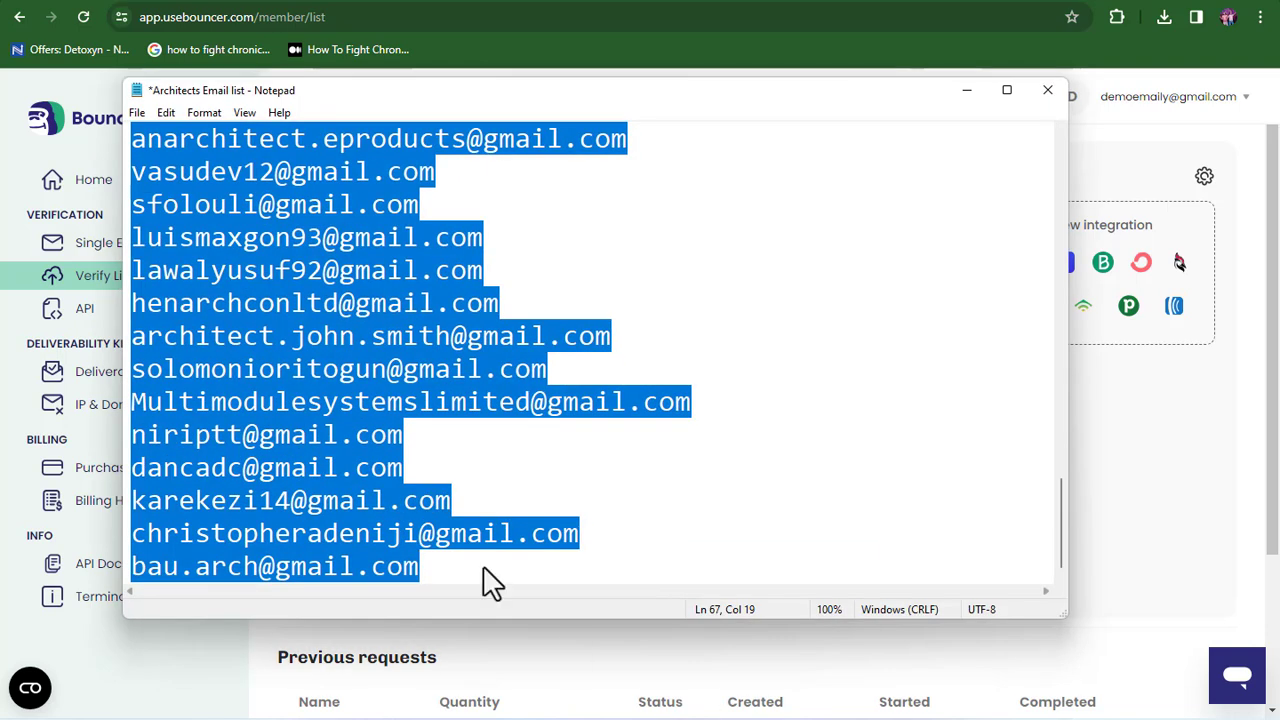
{"action": "key", "text": "alt+Tab"}
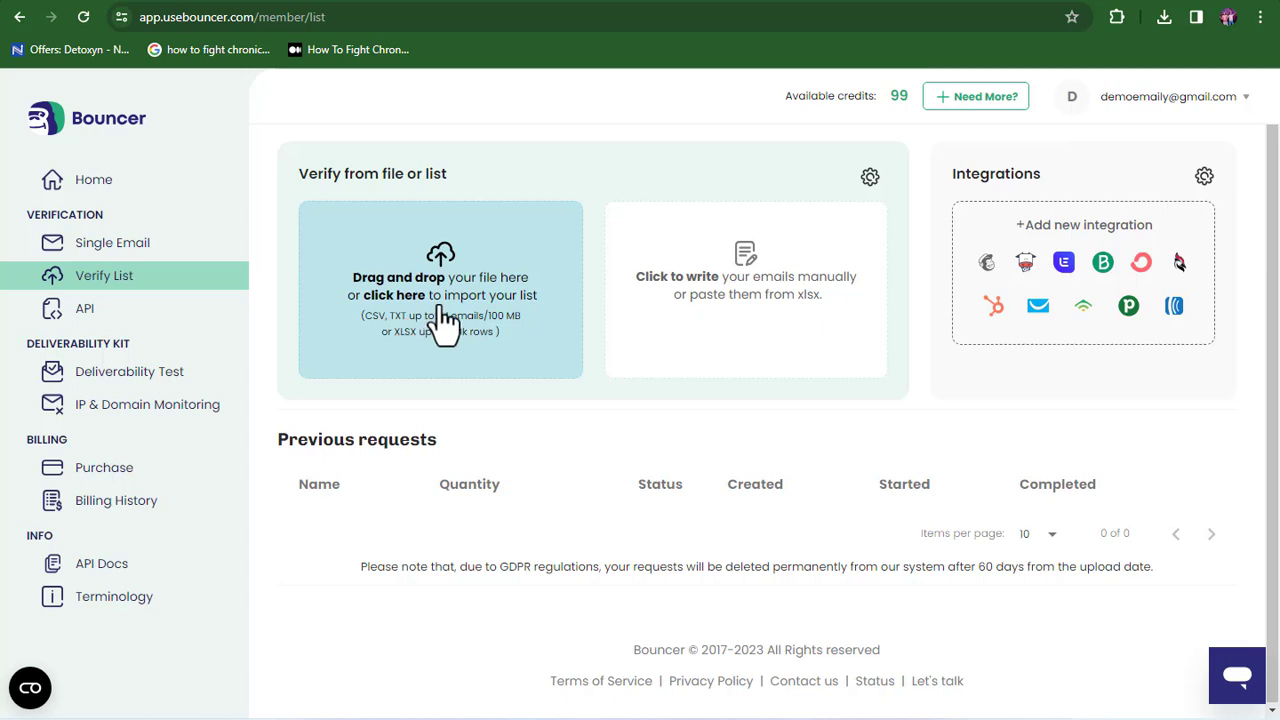
- Upload Architects Email list.txt as a 67-email request and view its 6.9 % bounce estimate
{"action": "left_click", "coordinate": [444, 322]}
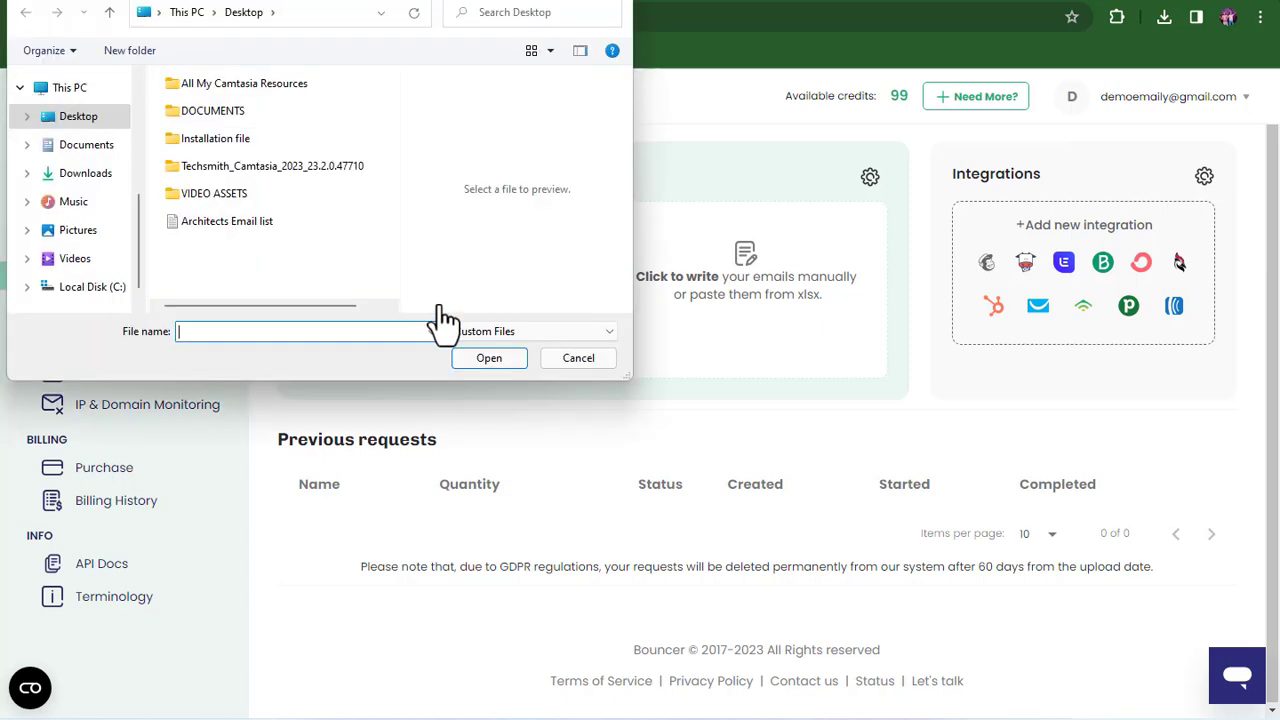
{"action": "left_click", "coordinate": [225, 228]}
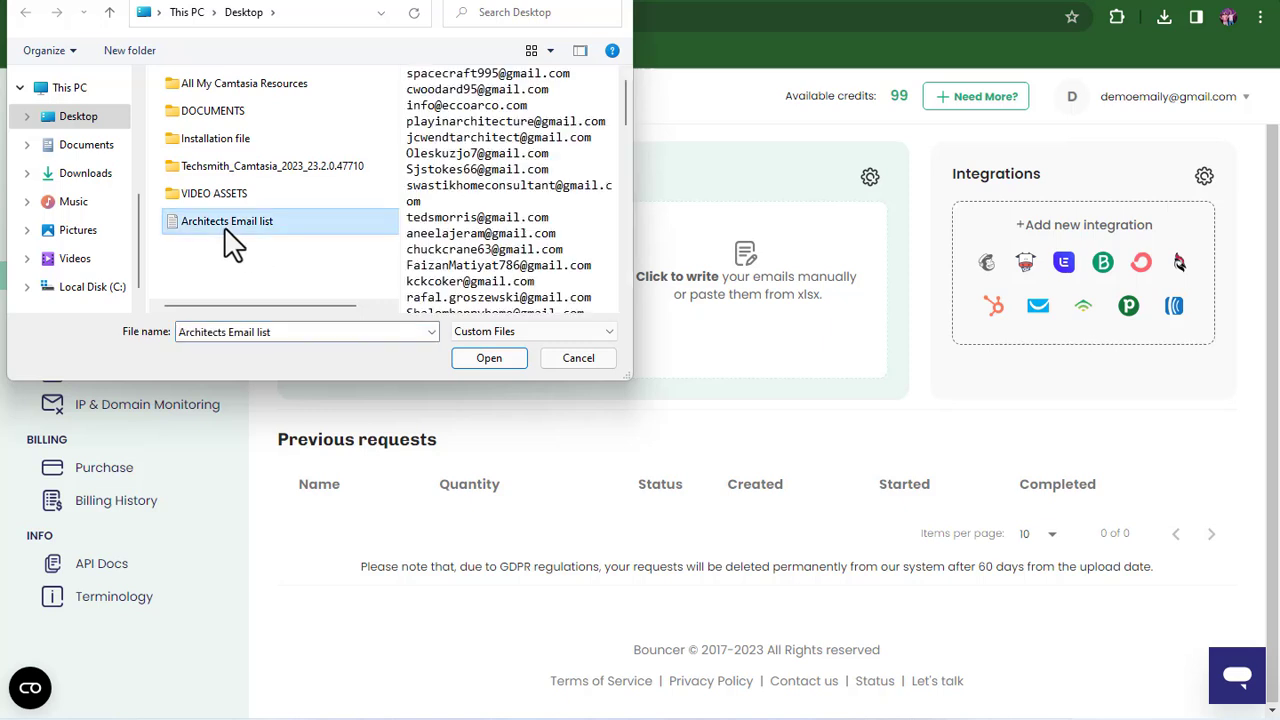
{"action": "left_click", "coordinate": [487, 358]}
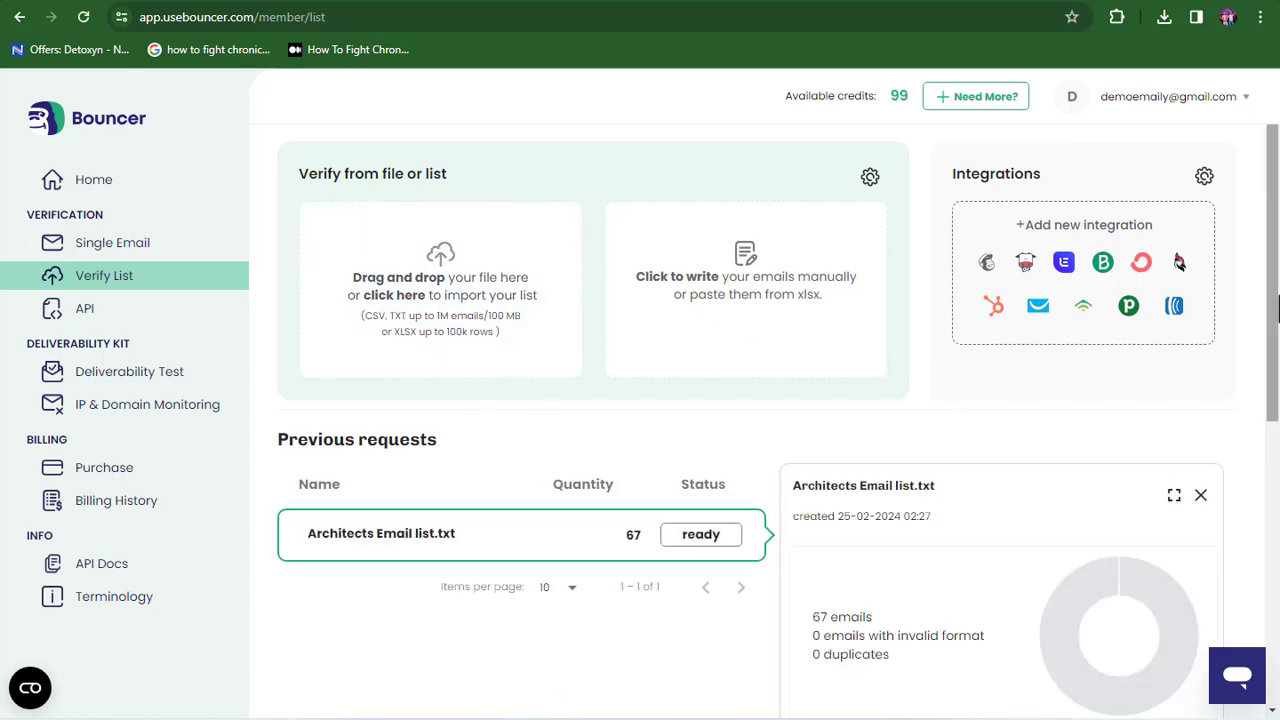
{"action": "scroll", "coordinate": [1129, 497], "scroll_direction": "down", "scroll_amount": 2}
{"action": "scroll", "coordinate": [1129, 497], "scroll_direction": "down", "scroll_amount": 5}
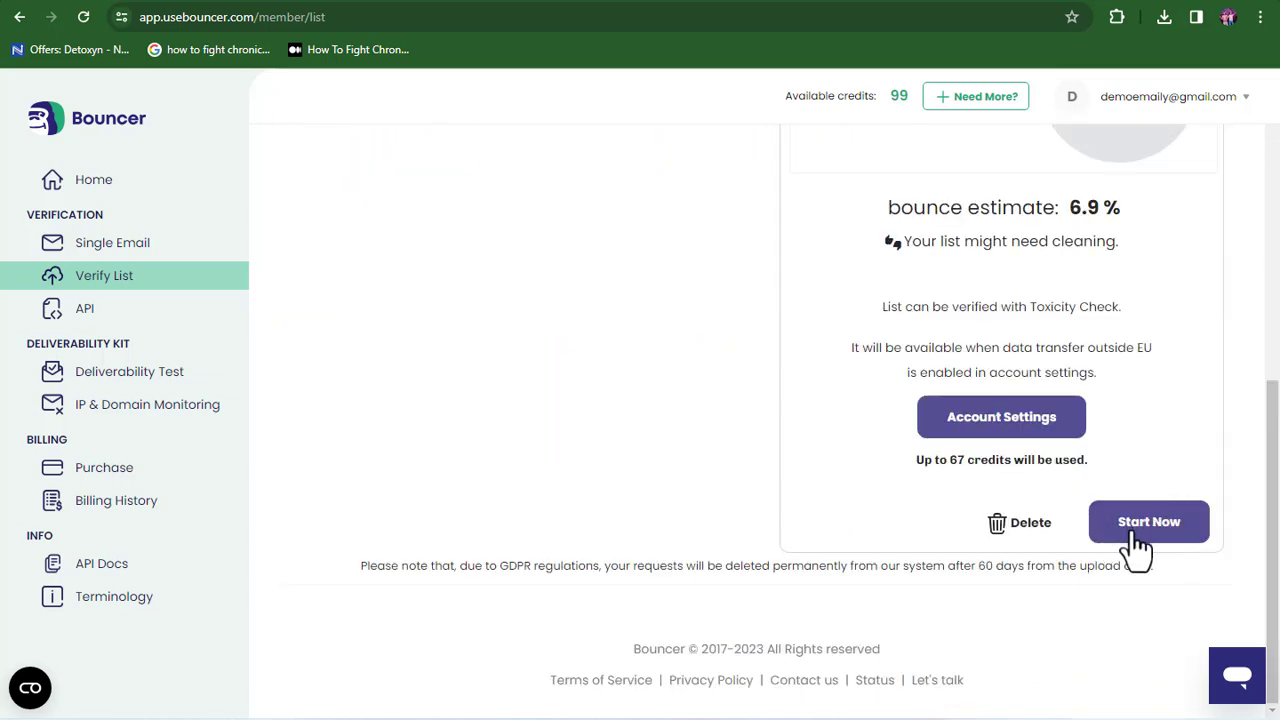
- Verify the 67 emails and highlight the 62 deliverable, 1 risky and 4 undeliverable counts
{"action": "left_click", "coordinate": [1150, 537]}
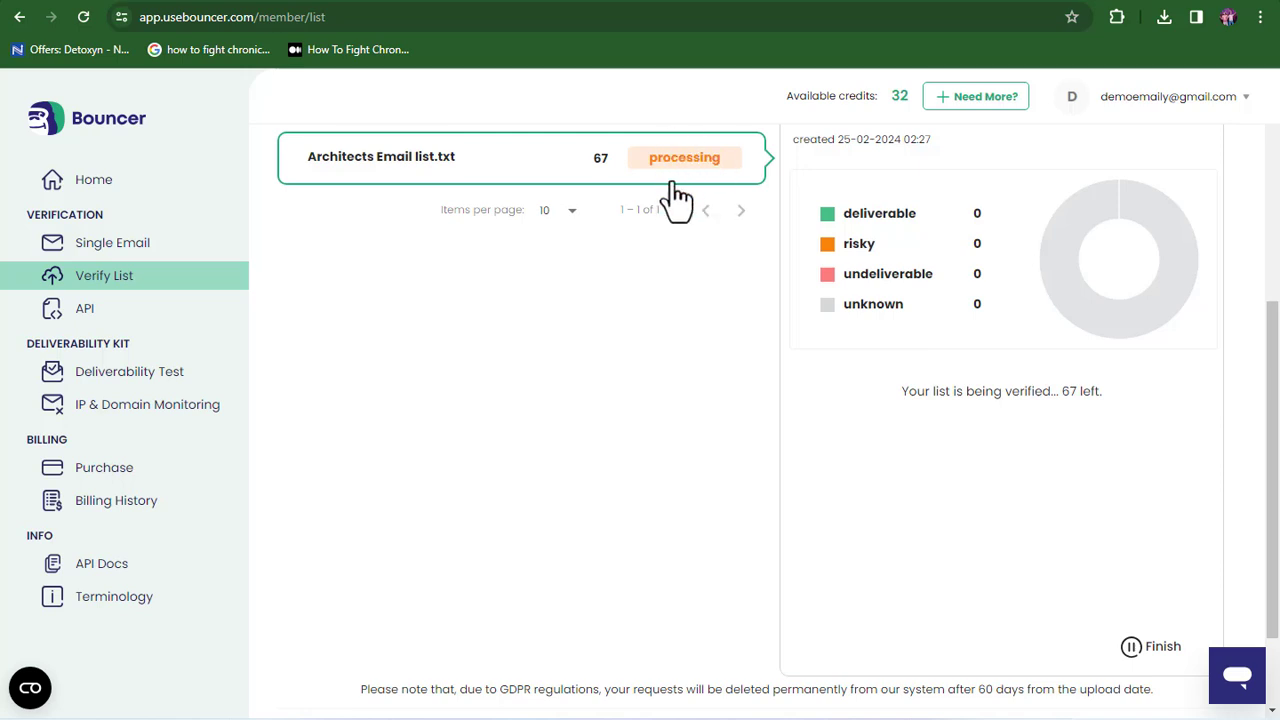
{"action": "left_click_drag", "start_coordinate": [1271, 494], "coordinate": [1274, 417]}
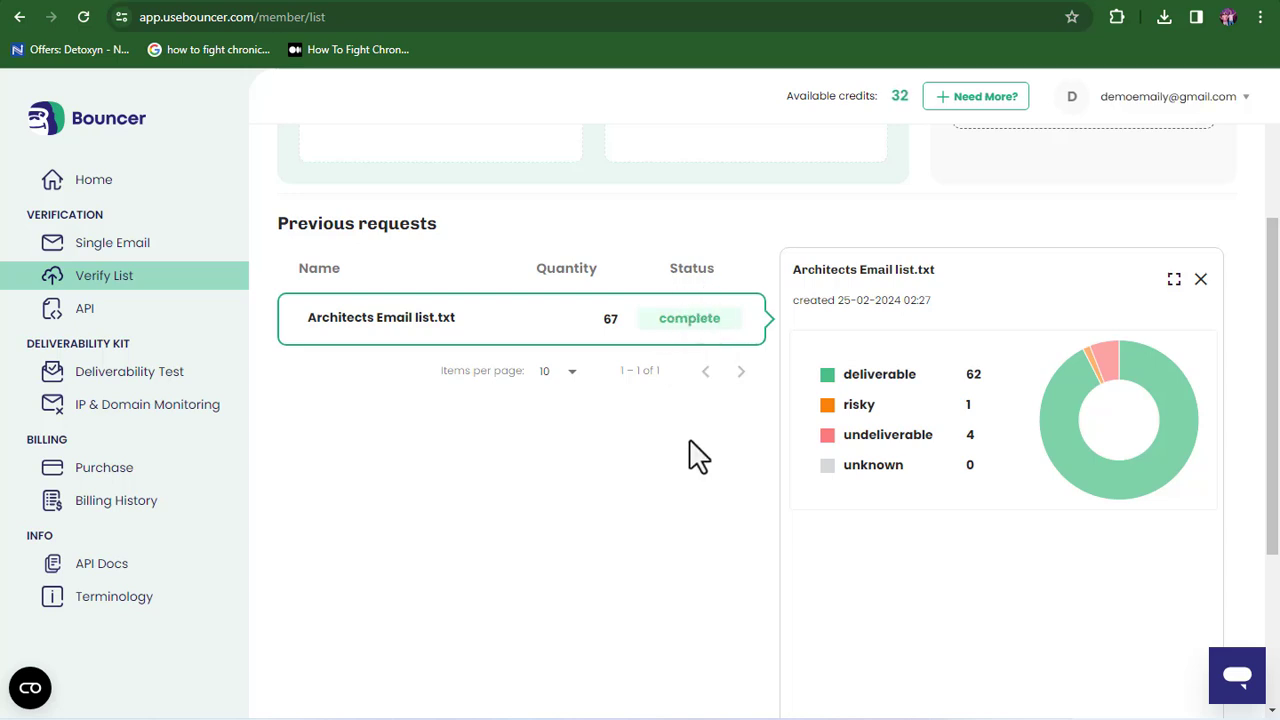
{"action": "double_click", "coordinate": [972, 375]}
{"action": "left_click", "coordinate": [980, 409]}
{"action": "double_click", "coordinate": [969, 405]}
{"action": "left_click", "coordinate": [983, 445]}
{"action": "double_click", "coordinate": [969, 435]}
{"action": "left_click", "coordinate": [1000, 458]}
- Download the Safe to Send results for the Architects list
{"action": "scroll", "coordinate": [1066, 474], "scroll_direction": "down", "scroll_amount": 3}
{"action": "left_click", "coordinate": [1092, 522]}
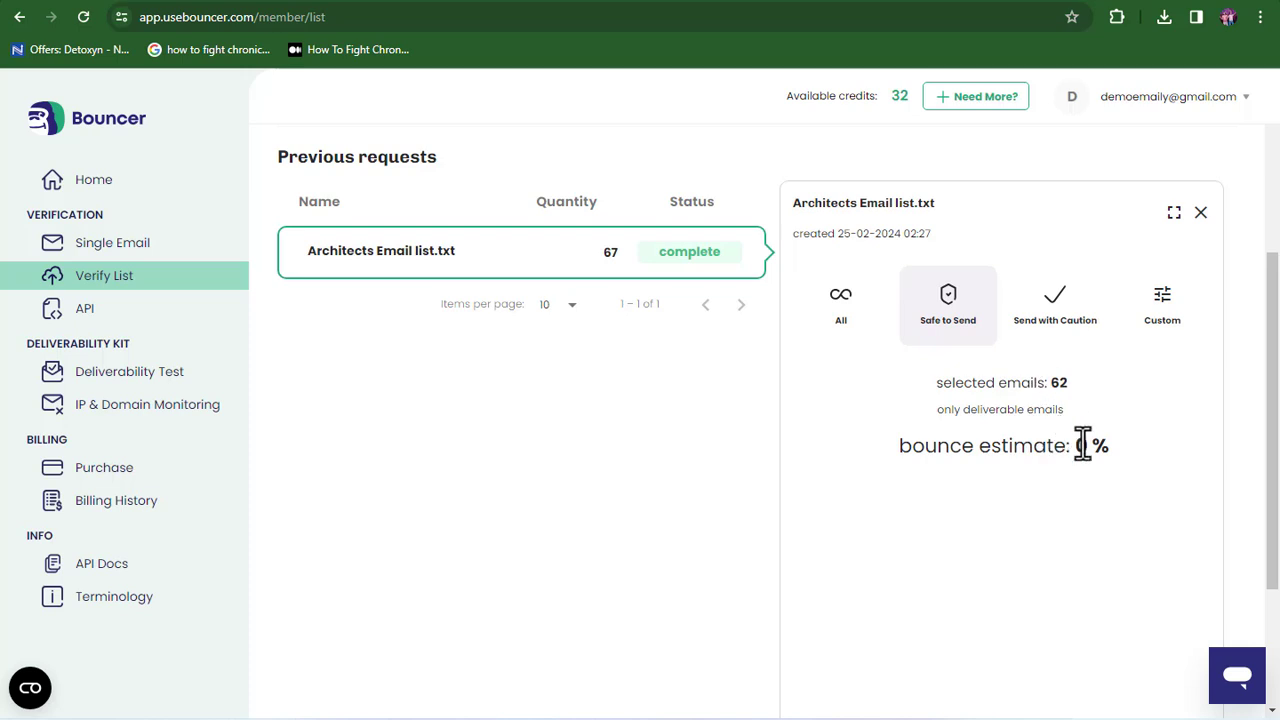
{"action": "scroll", "coordinate": [1083, 445], "scroll_direction": "down", "scroll_amount": 3}
{"action": "left_click", "coordinate": [1134, 538]}
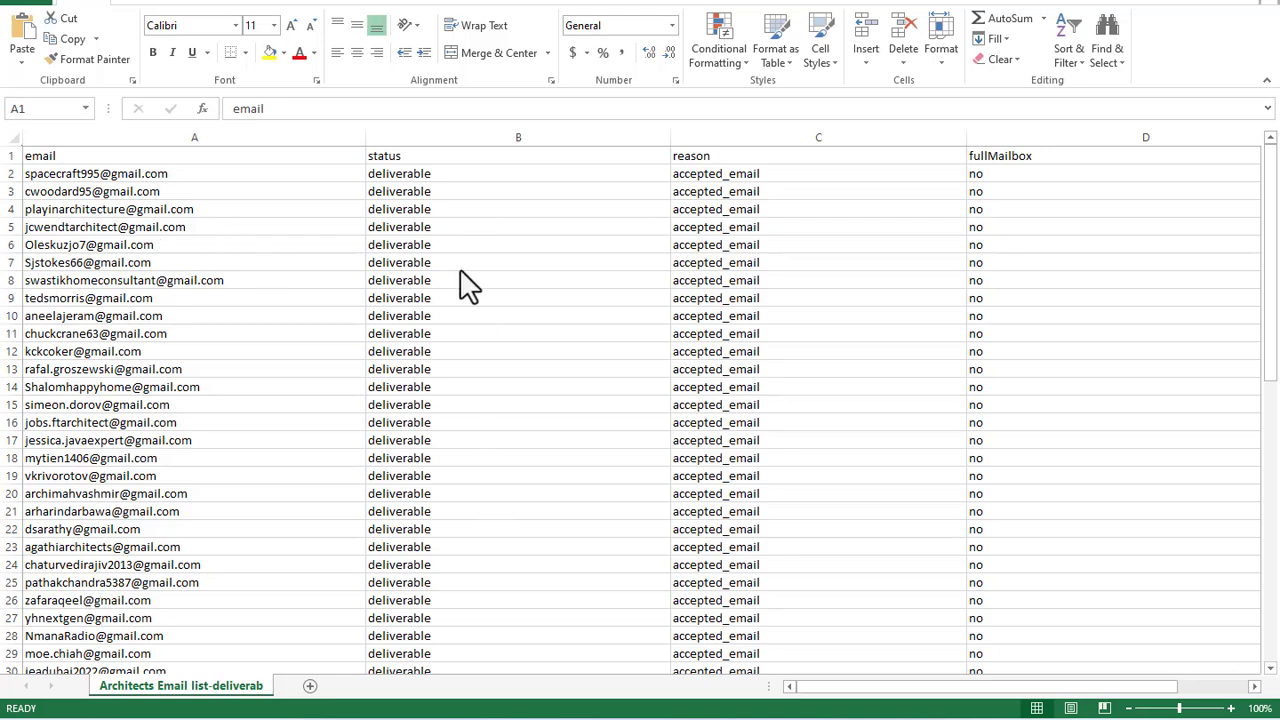
- Switch from the Excel results to the GMass Free Email Tester page in Chrome
{"action": "key", "text": "alt+Tab"}
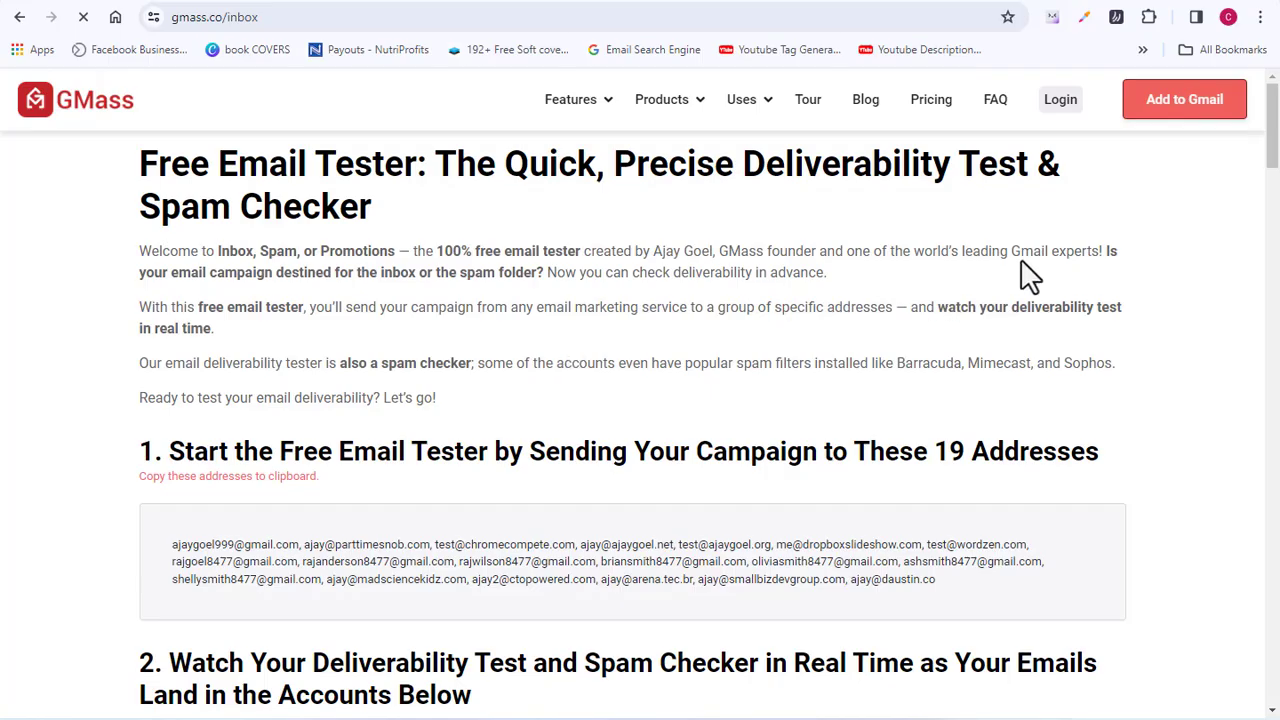
- Scroll the gmass.co homepage and show the Features tools list
{"action": "left_click_drag", "start_coordinate": [1273, 145], "coordinate": [1274, 445]}
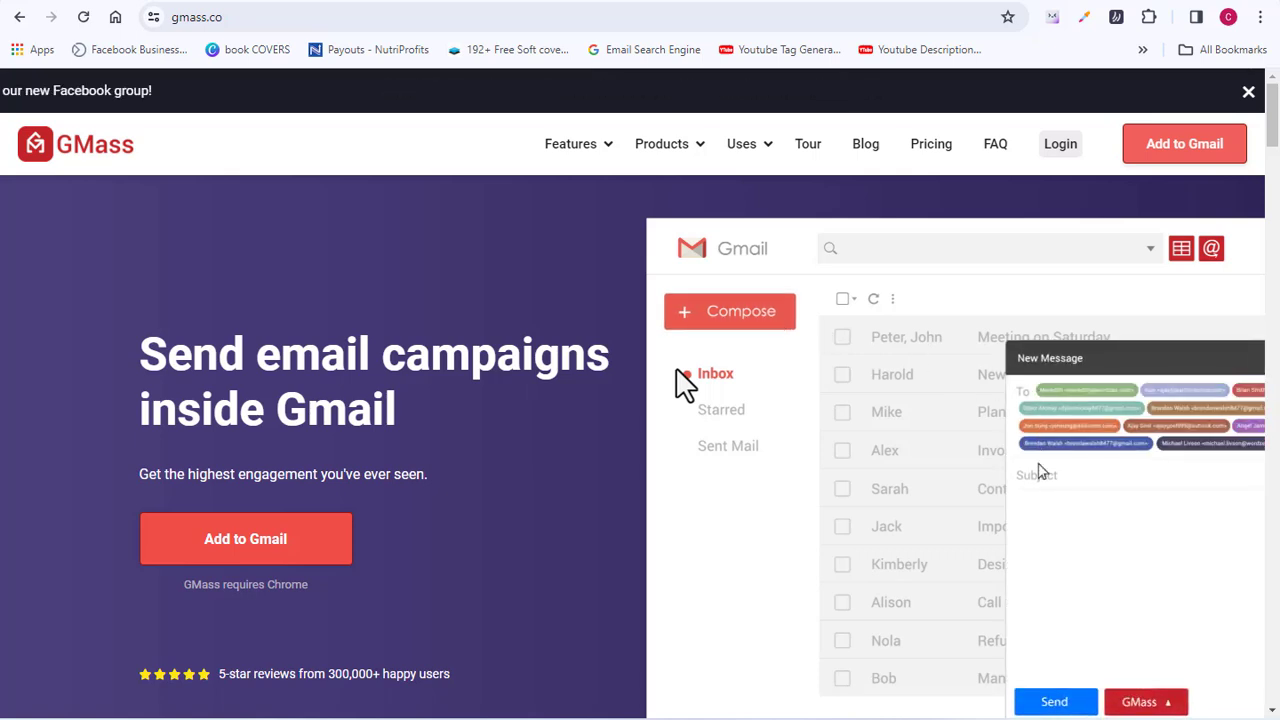
{"action": "mouse_move", "coordinate": [700, 177]}
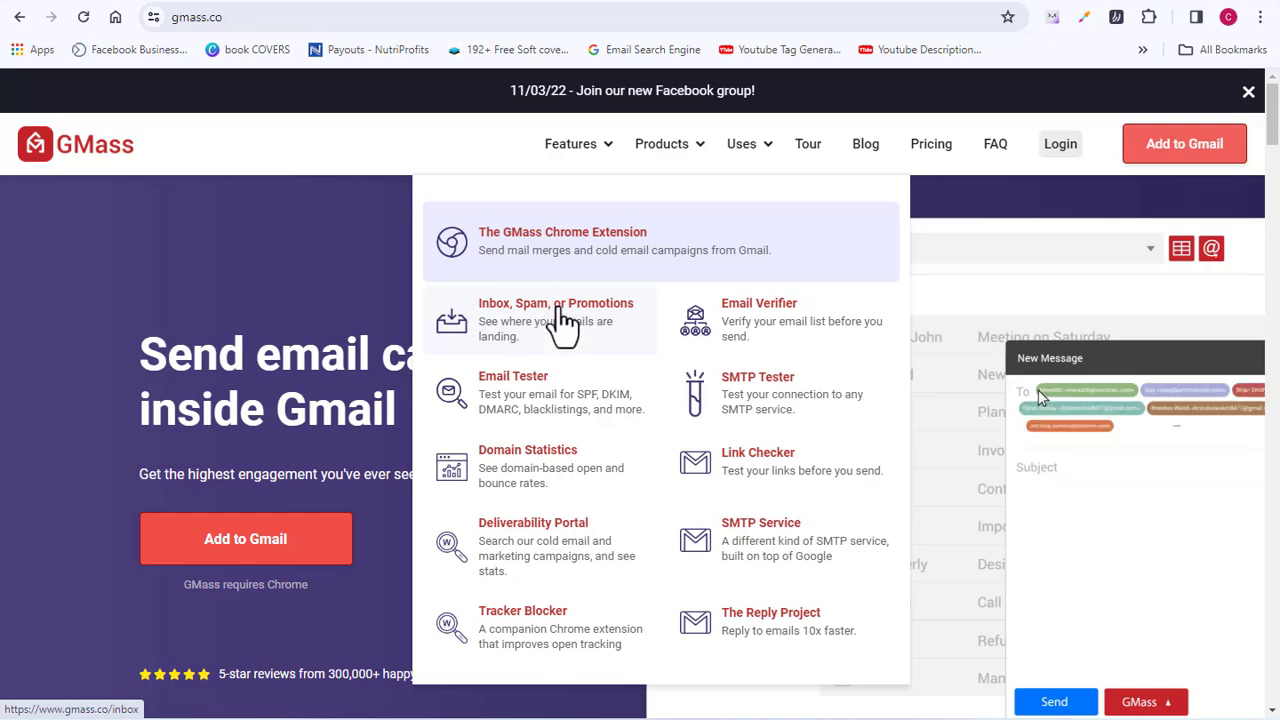
- Copy the 19 addresses from the Inbox, Spam, or Promotions tester, then go to Gmail's new message
{"action": "left_click", "coordinate": [567, 345]}
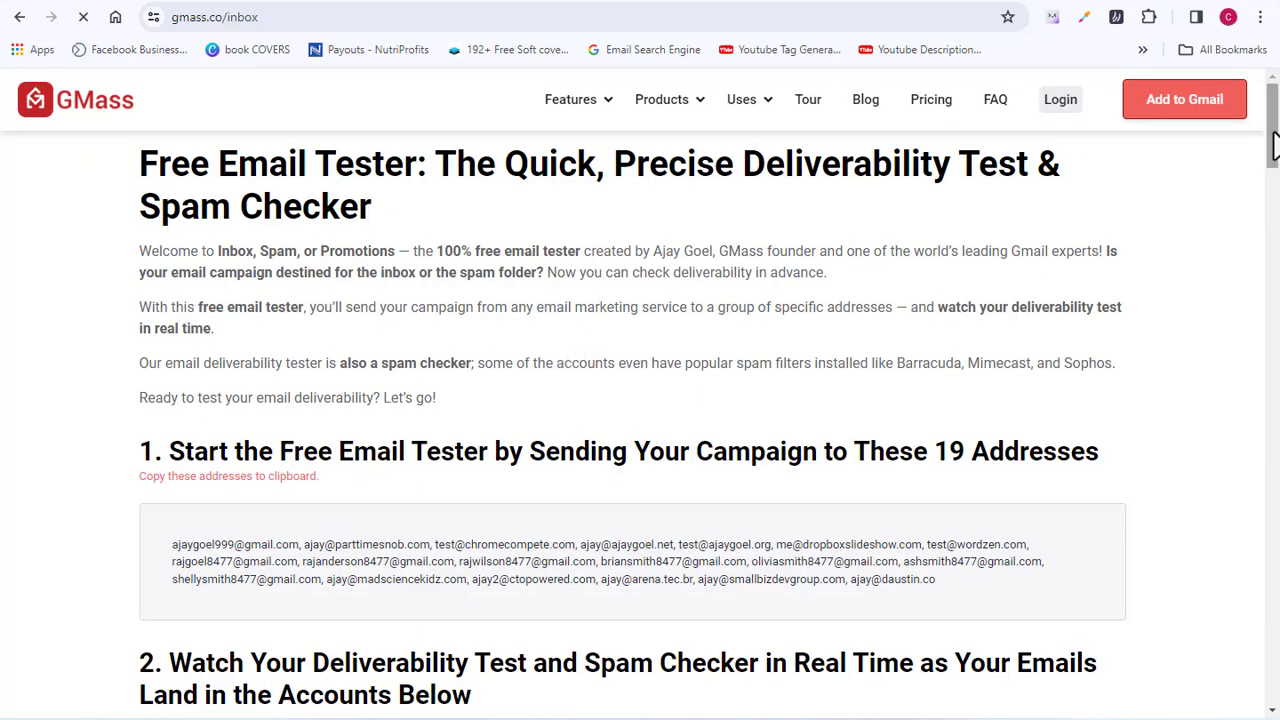
{"action": "left_click_drag", "start_coordinate": [1272, 145], "coordinate": [1273, 335]}
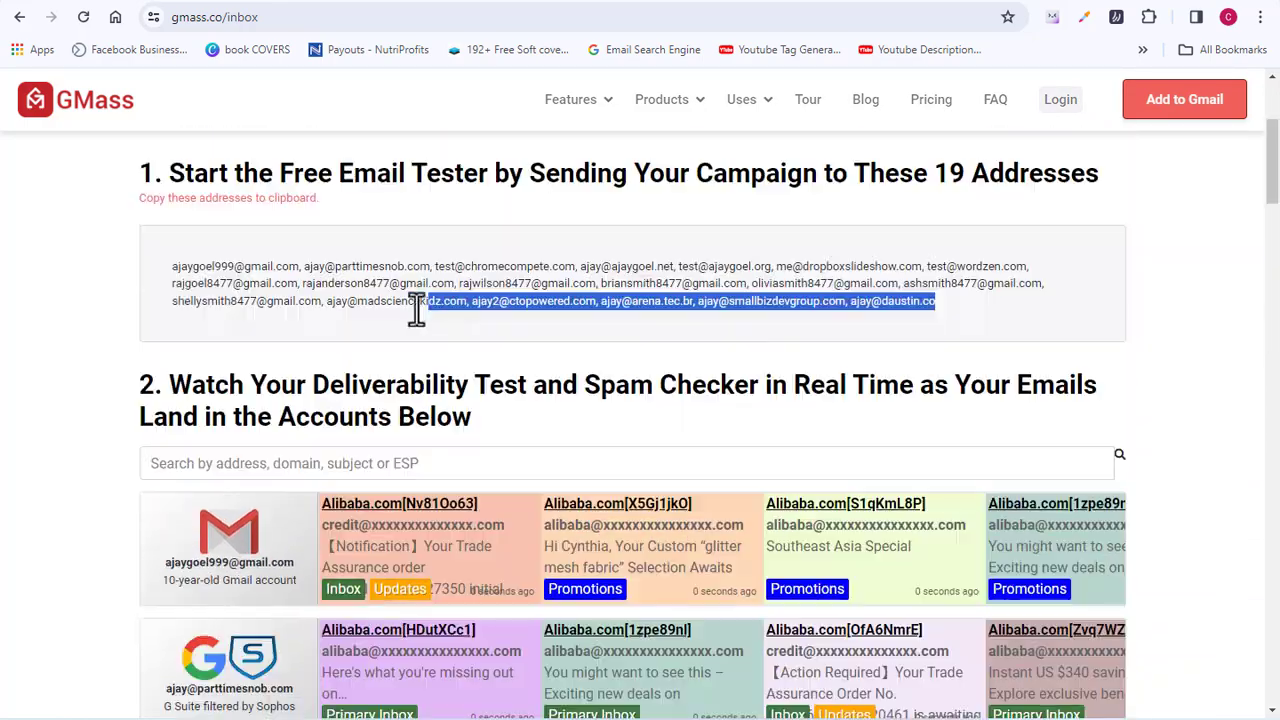
{"action": "left_click_drag", "start_coordinate": [417, 306], "coordinate": [170, 266]}
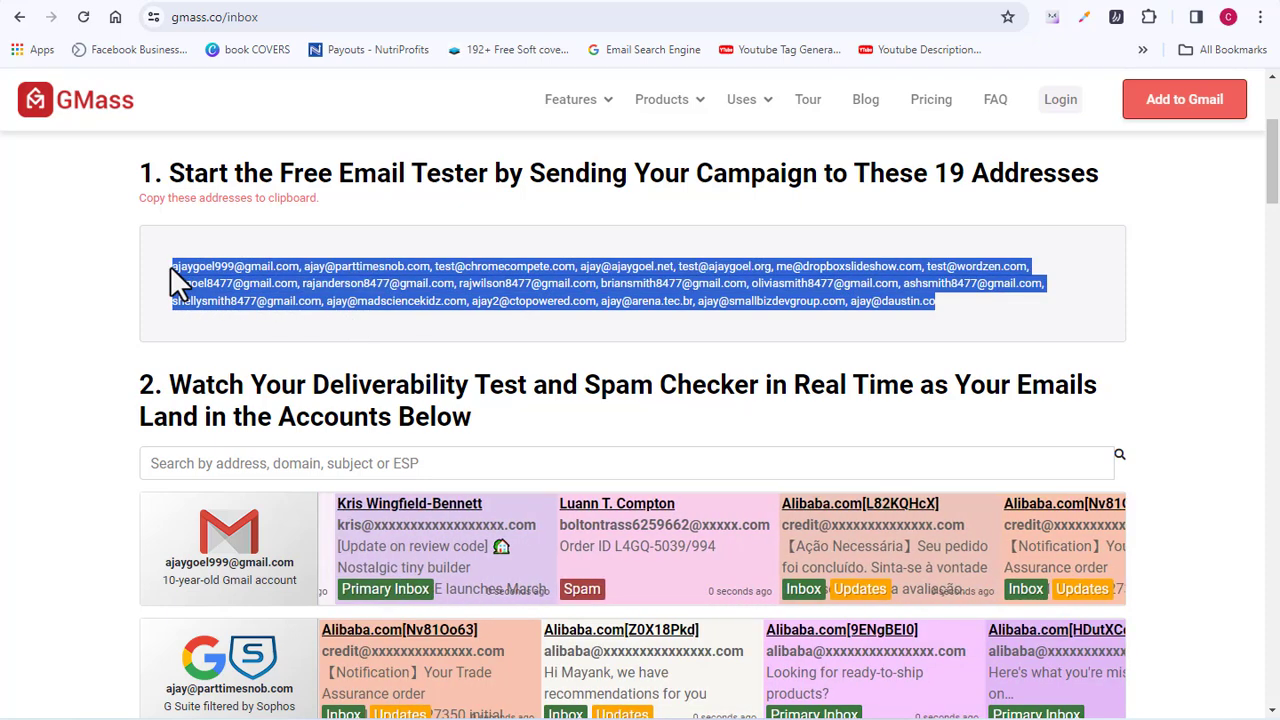
{"action": "right_click", "coordinate": [230, 300]}
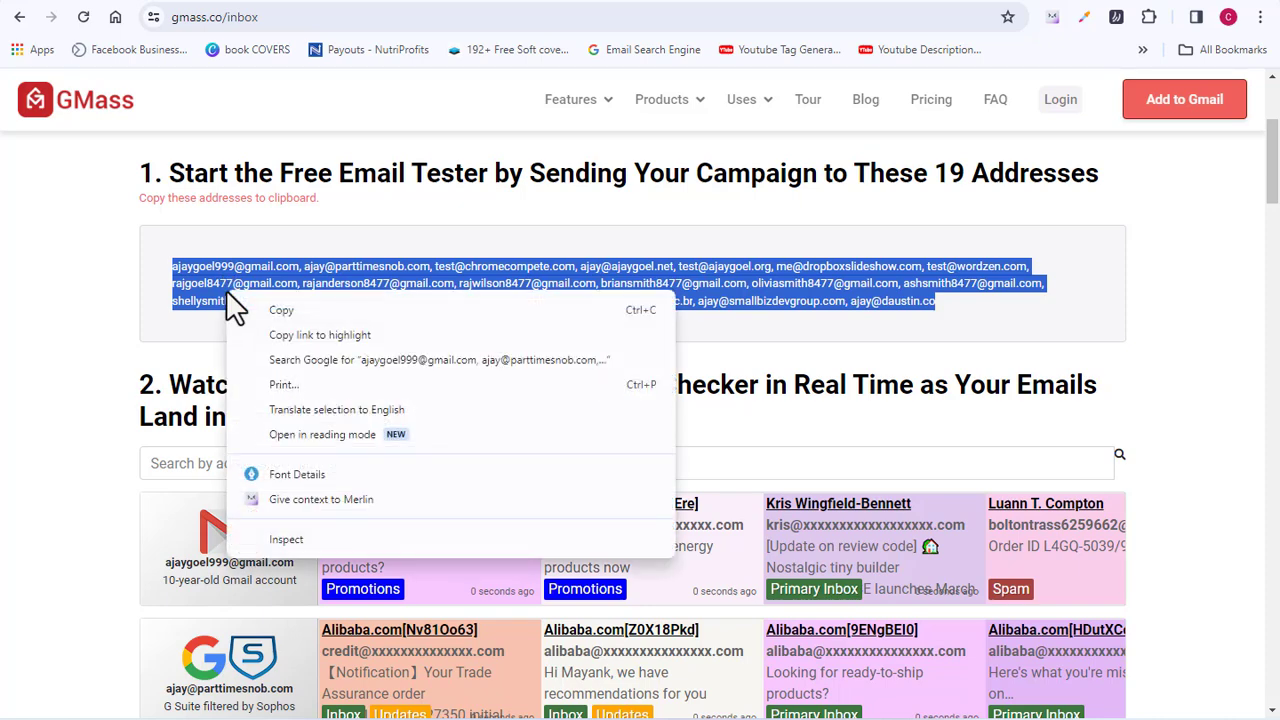
{"action": "left_click", "coordinate": [267, 312]}
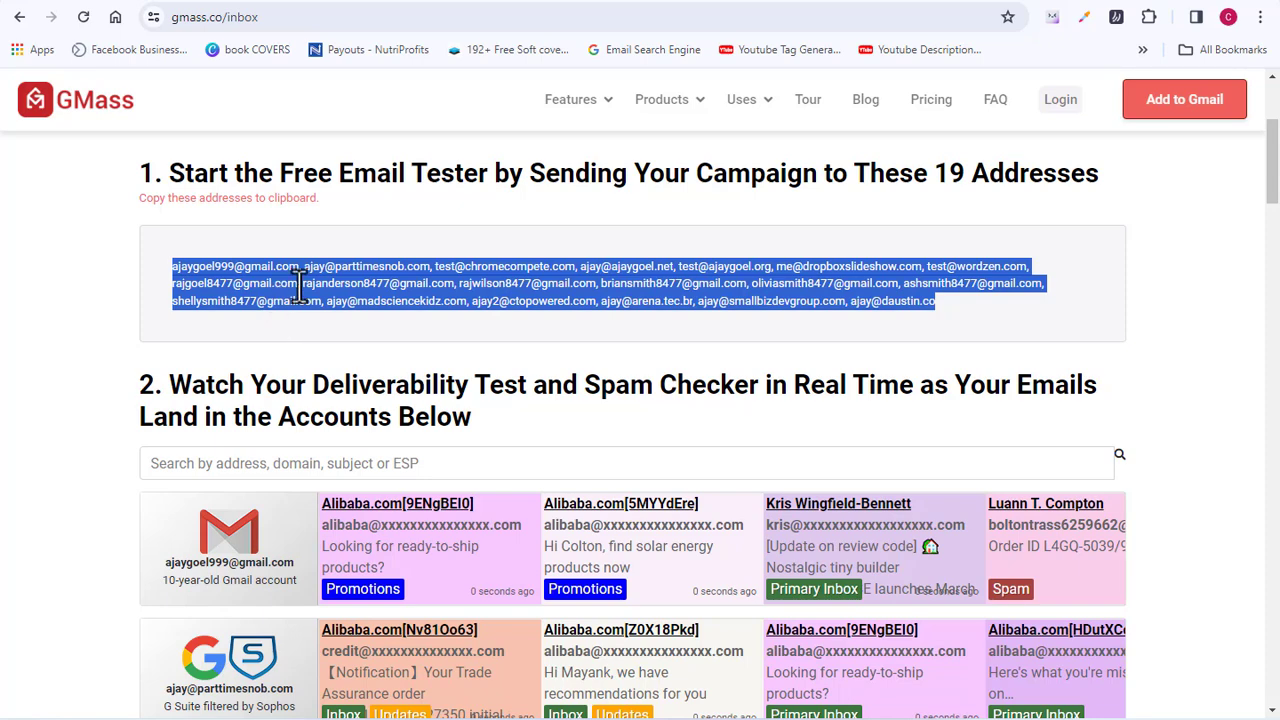
{"action": "key", "text": "alt+Tab"}
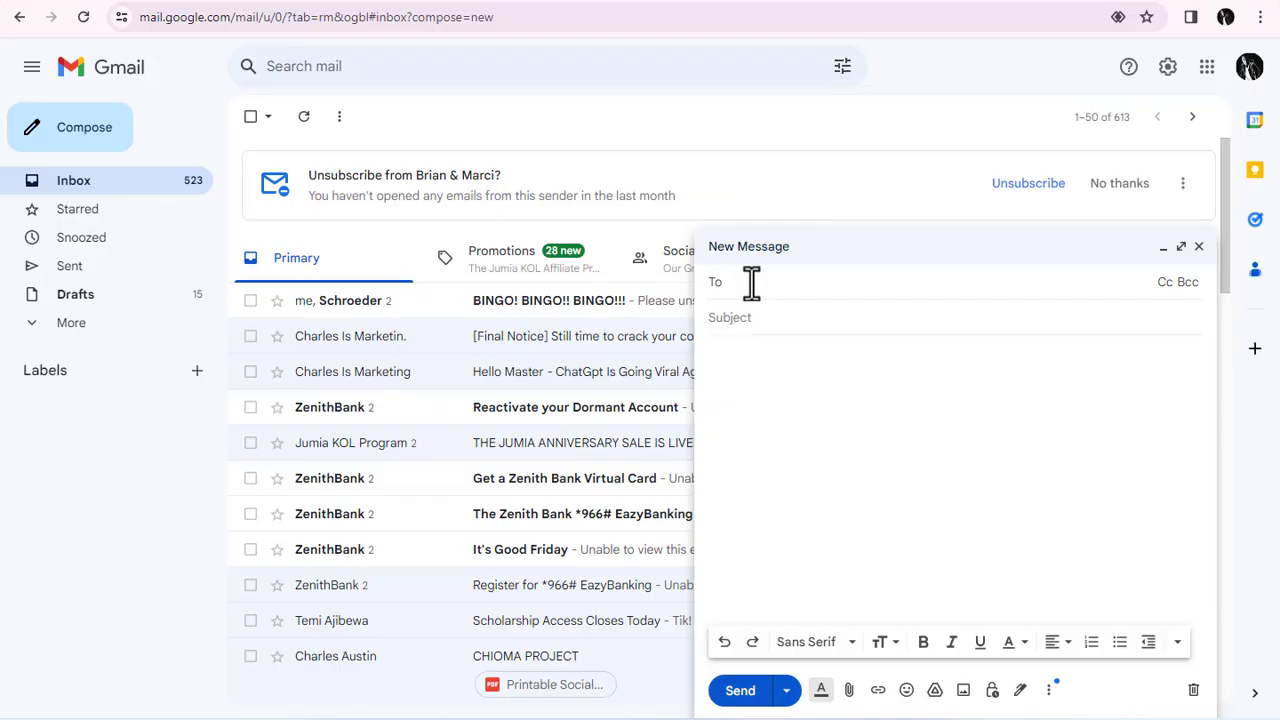
- Send the '[Final Notice] Still time to crack your course idea' email to the pasted tester addresses
{"action": "key", "text": "ctrl+v"}
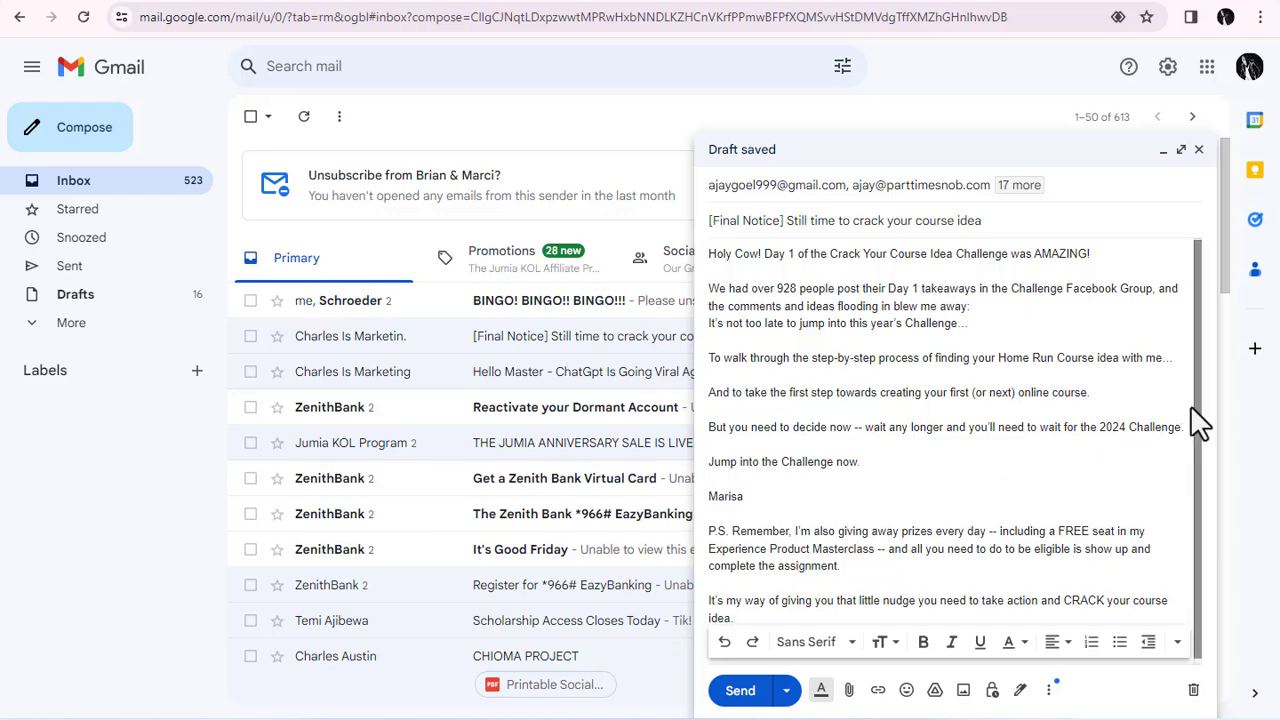
{"action": "scroll", "coordinate": [1197, 410], "scroll_direction": "down", "scroll_amount": 1}
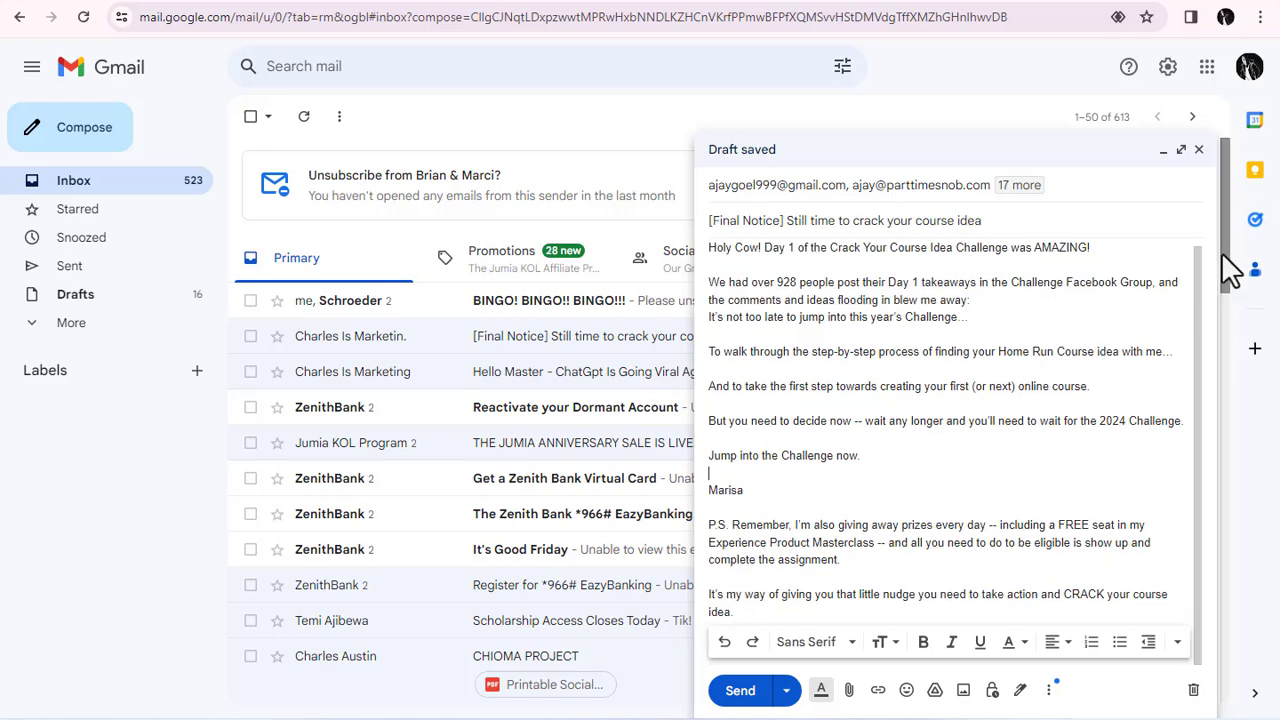
{"action": "scroll", "coordinate": [1222, 290], "scroll_direction": "down", "scroll_amount": 2}
{"action": "scroll", "coordinate": [1222, 320], "scroll_direction": "up", "scroll_amount": 3}
{"action": "left_click", "coordinate": [740, 690]}
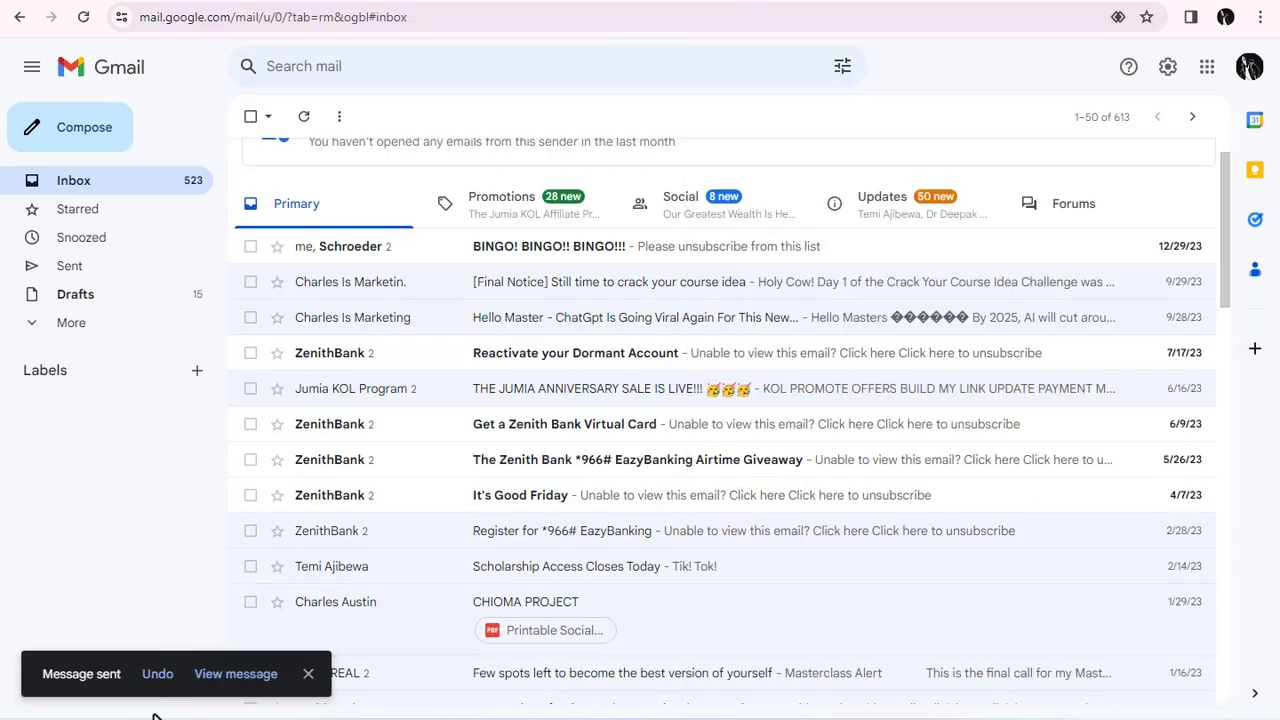
{"action": "key", "text": "alt+Tab"}
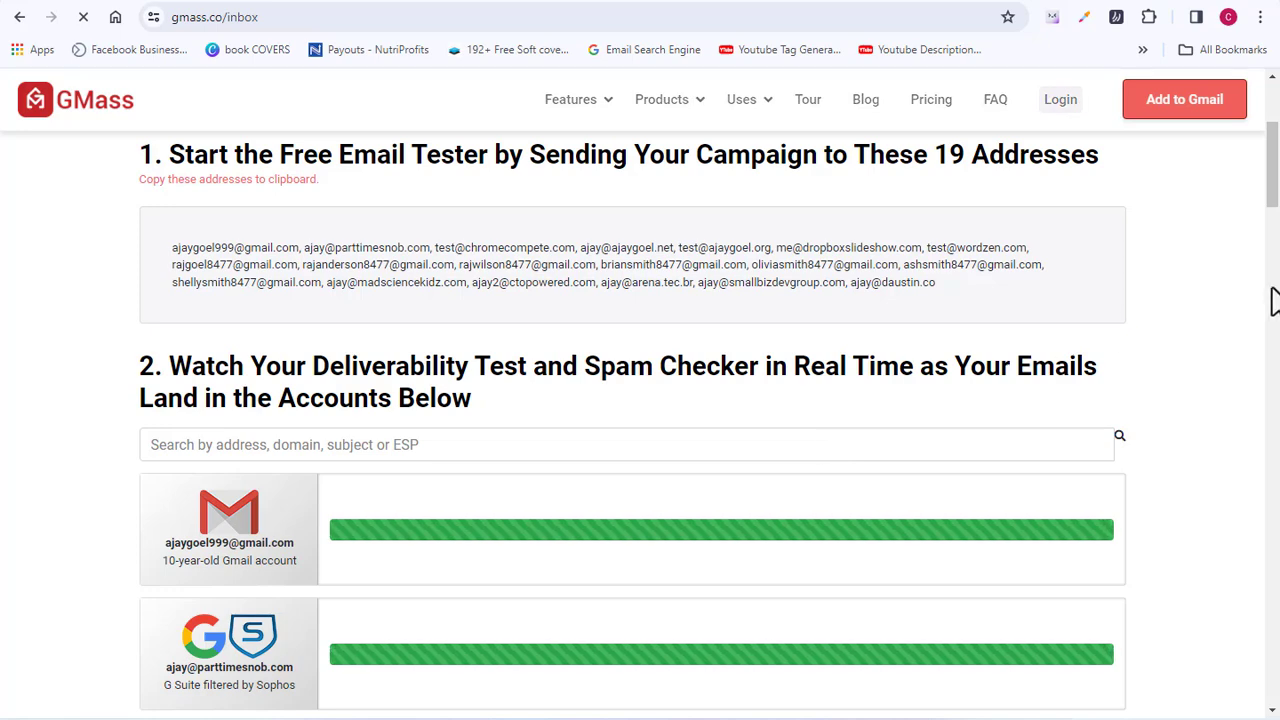
- Scroll the GMass results to the AppRiver-filtered tester row showing Primary Inbox delivery
{"action": "left_click_drag", "start_coordinate": [1276, 197], "coordinate": [1274, 265]}
{"action": "mouse_move", "coordinate": [425, 520]}
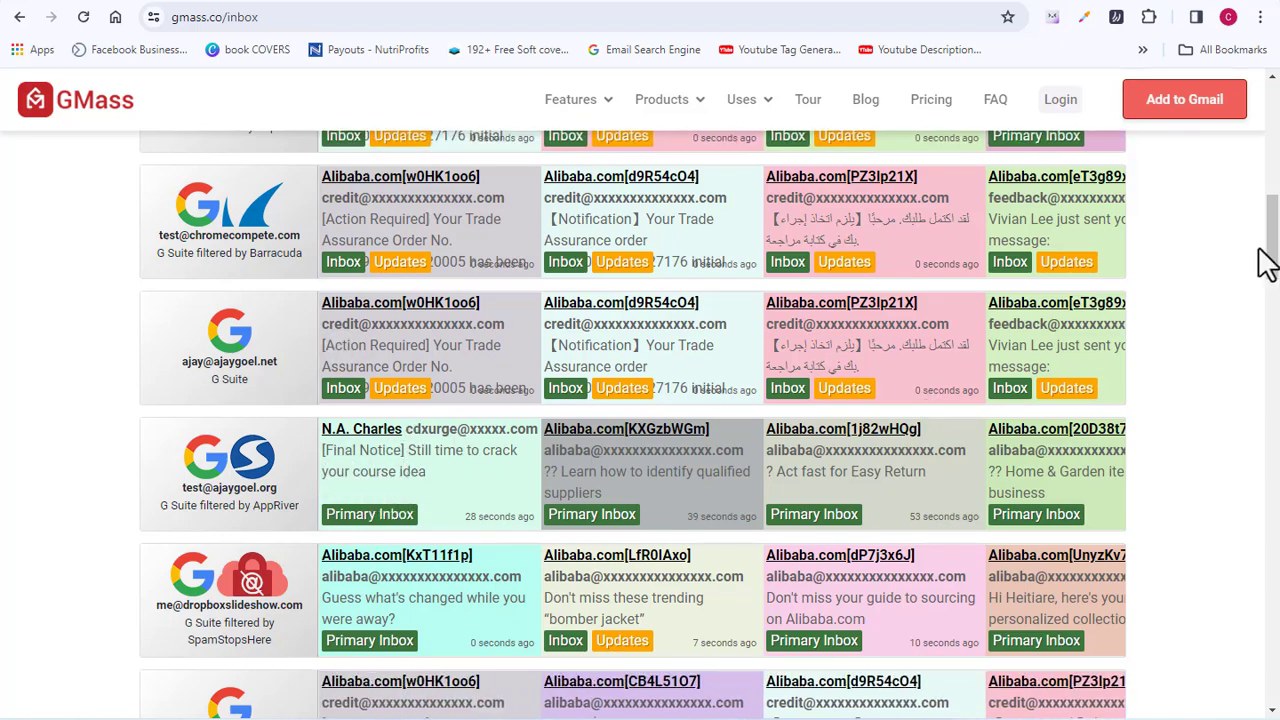
{"action": "mouse_move", "coordinate": [1274, 262]}
{"action": "left_mouse_down"}
{"action": "mouse_move", "coordinate": [1274, 219]}
{"action": "mouse_move", "coordinate": [1273, 300]}
{"action": "mouse_move", "coordinate": [1273, 262]}
{"action": "left_mouse_up"}
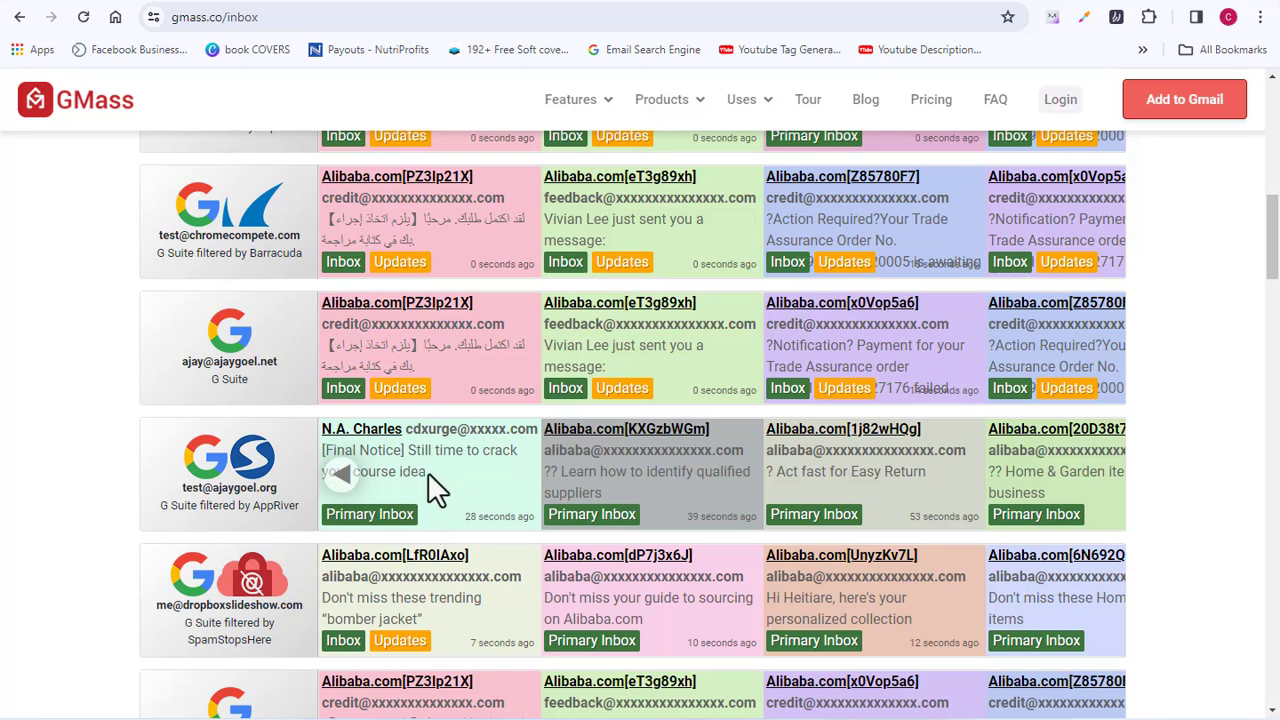
- Reload the GMass tester page and scroll through the refreshed results
{"action": "left_click", "coordinate": [377, 509]}
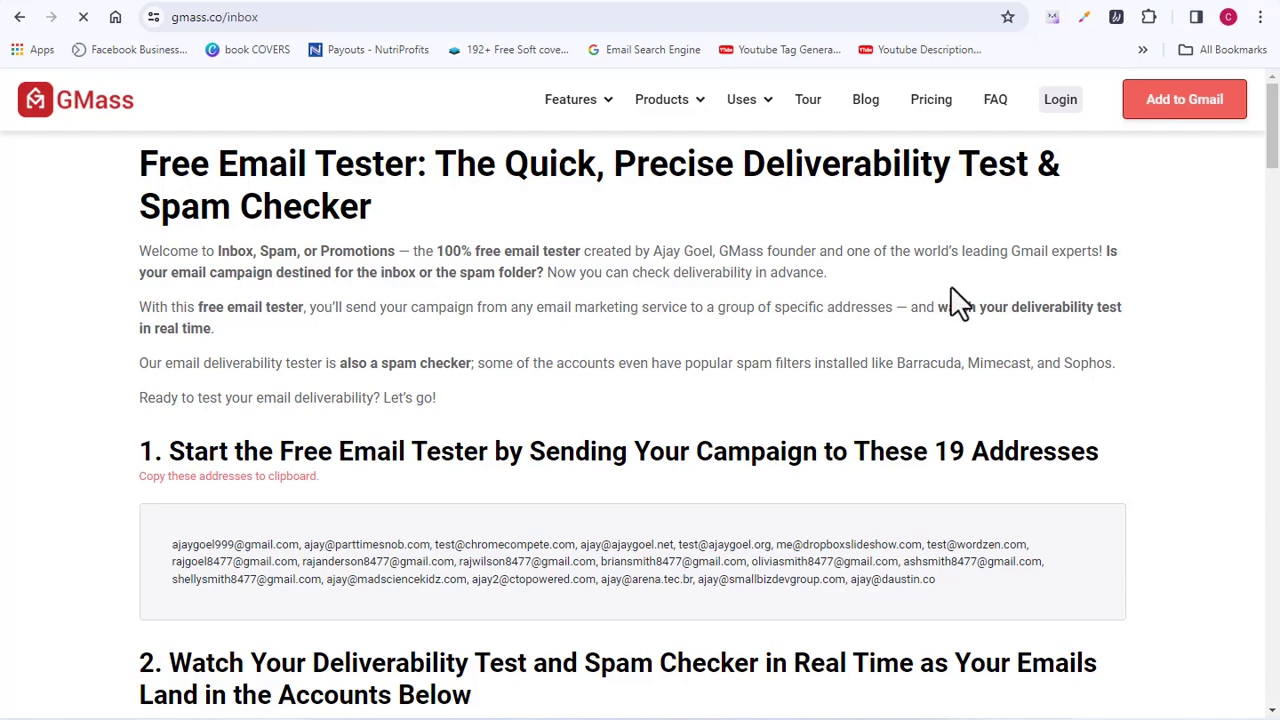
{"action": "left_click_drag", "start_coordinate": [1273, 145], "coordinate": [1273, 258]}
{"action": "scroll", "coordinate": [669, 568], "scroll_direction": "down", "scroll_amount": 10}
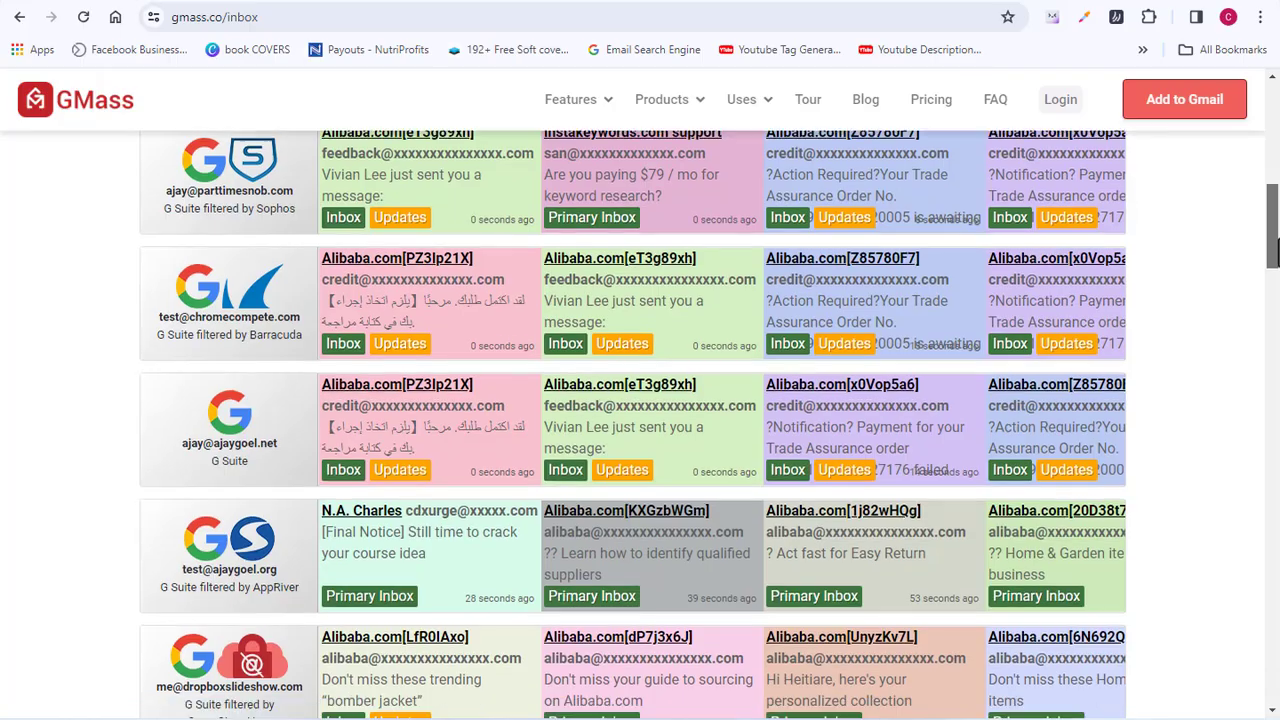
- Scroll briefly through the GMass inbox tester results
{"action": "scroll", "coordinate": [340, 475], "scroll_direction": "down", "scroll_amount": 1}
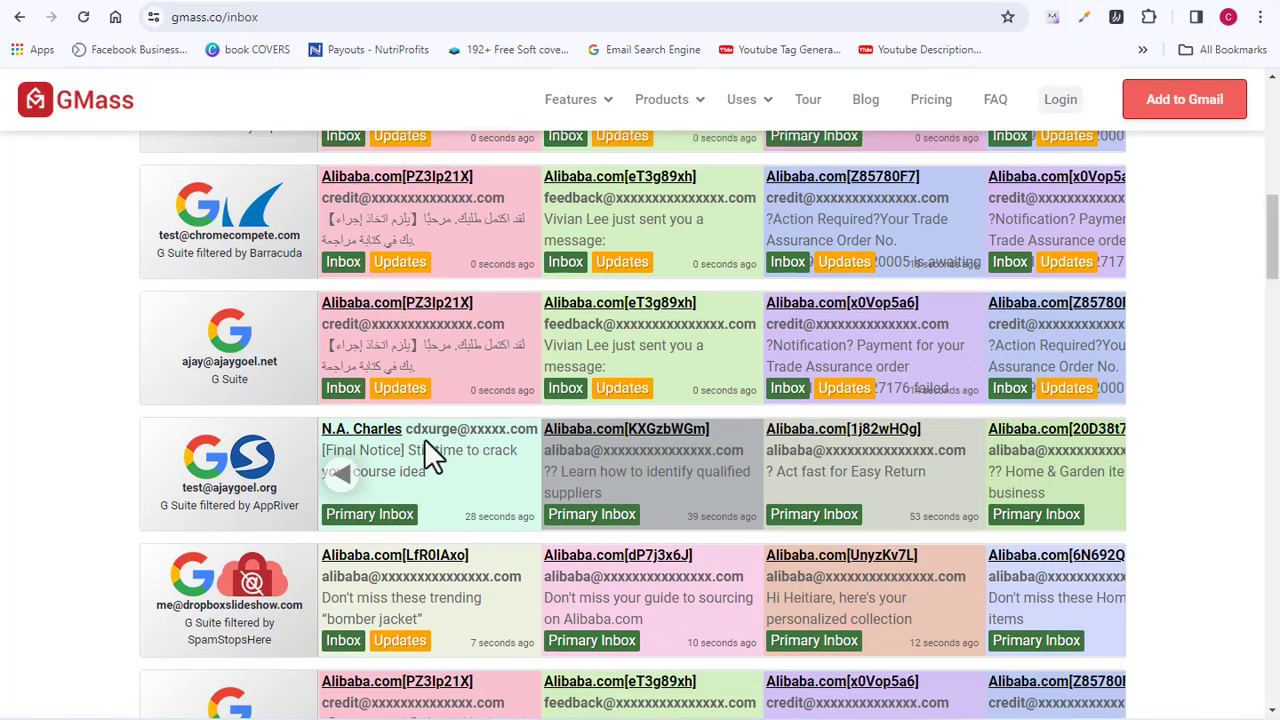